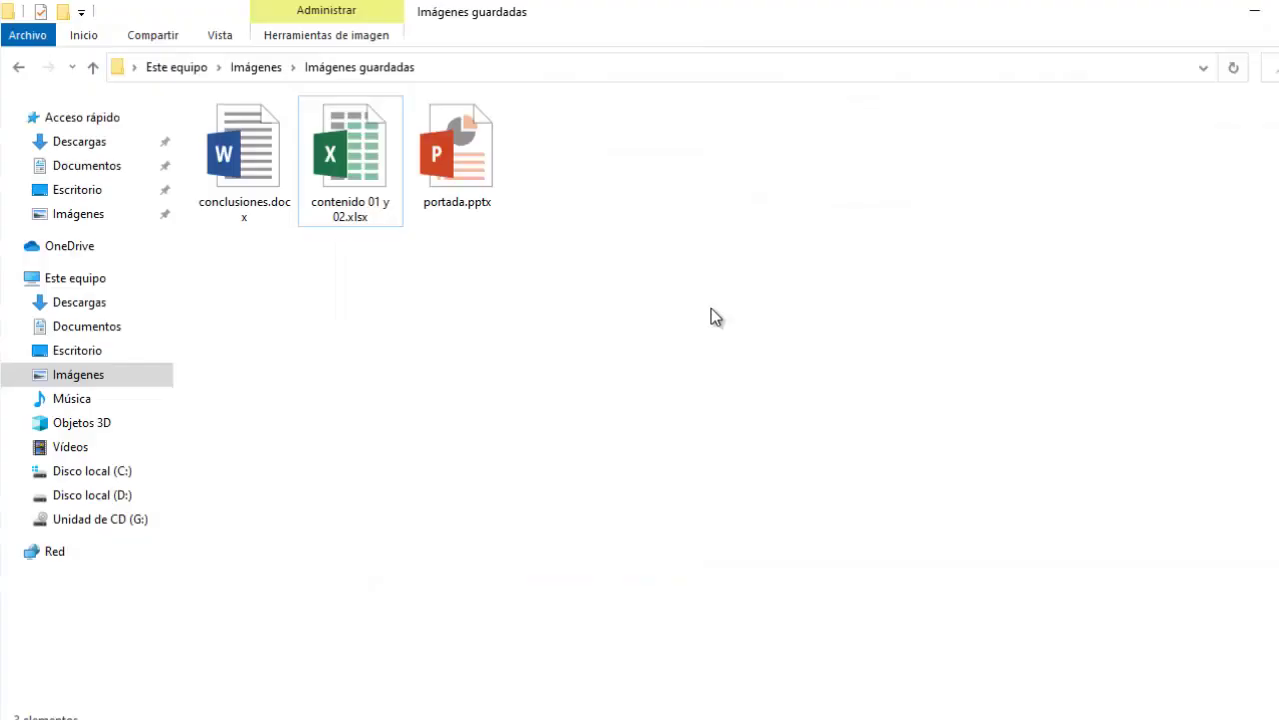
Step: Open portada.pptx in PowerPoint from the file folder
click(446, 192)
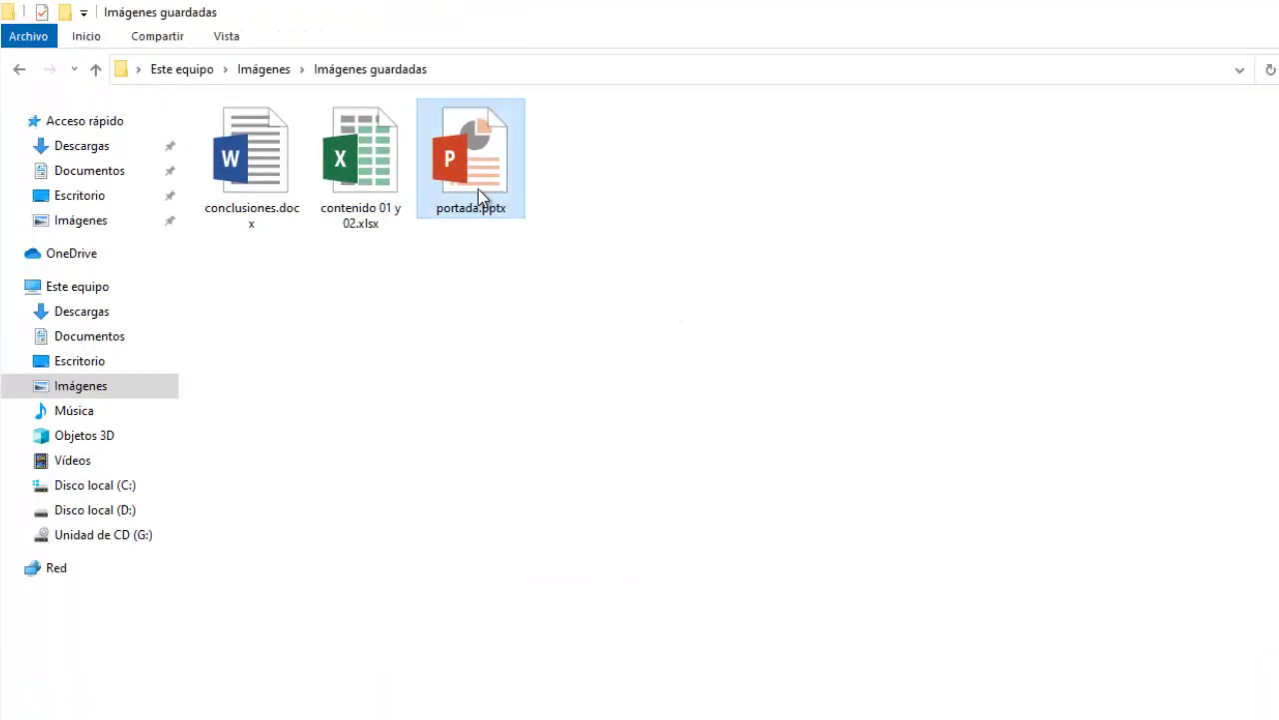
ctrl+click(384, 197)
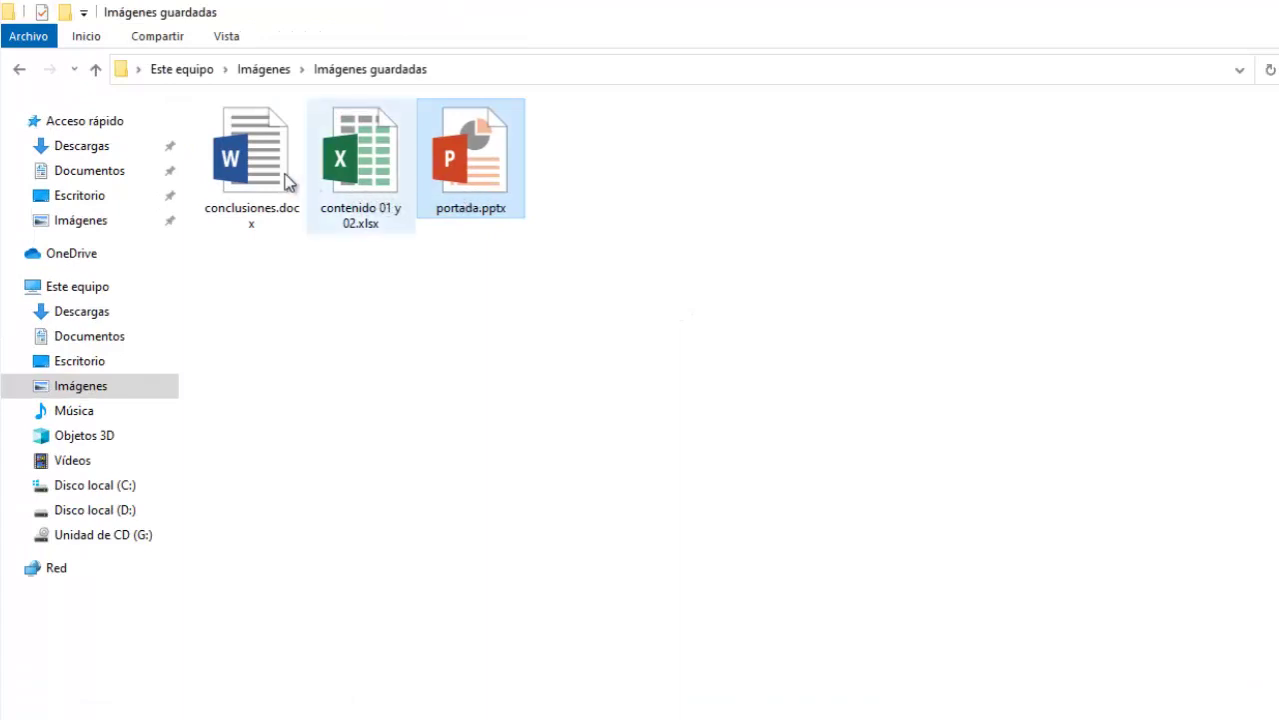
click(281, 177)
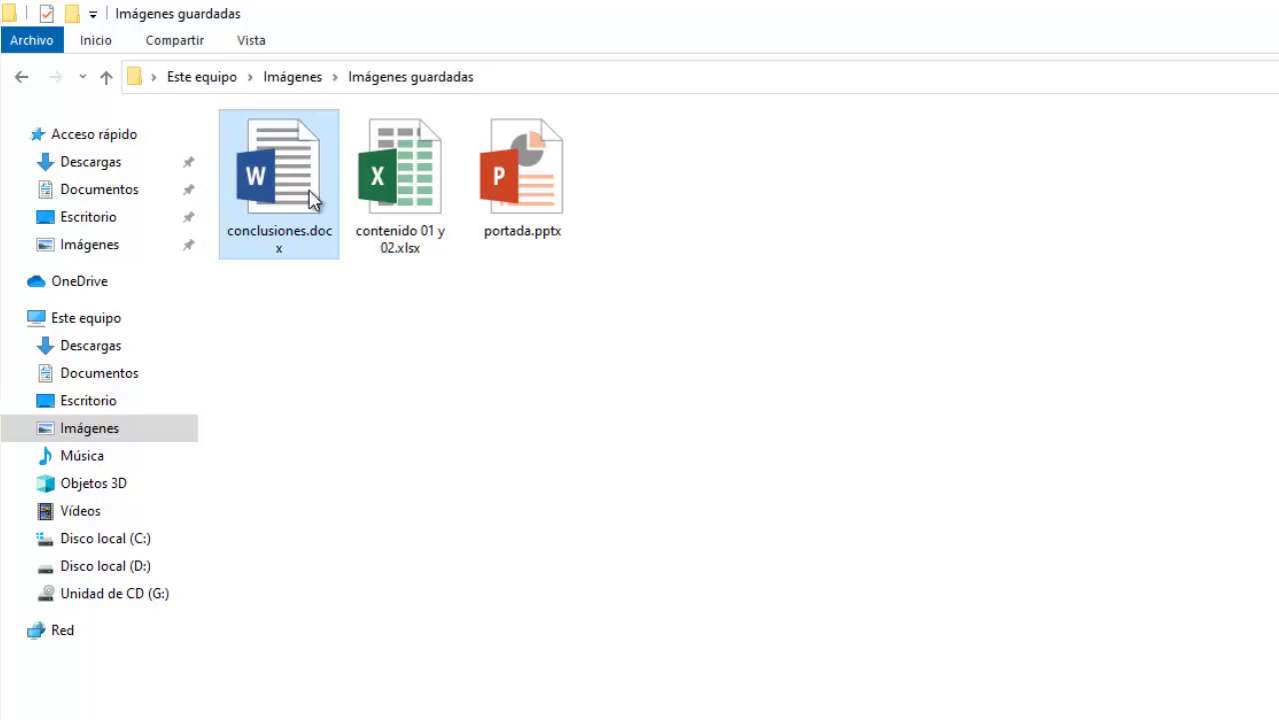
click(505, 303)
click(520, 190)
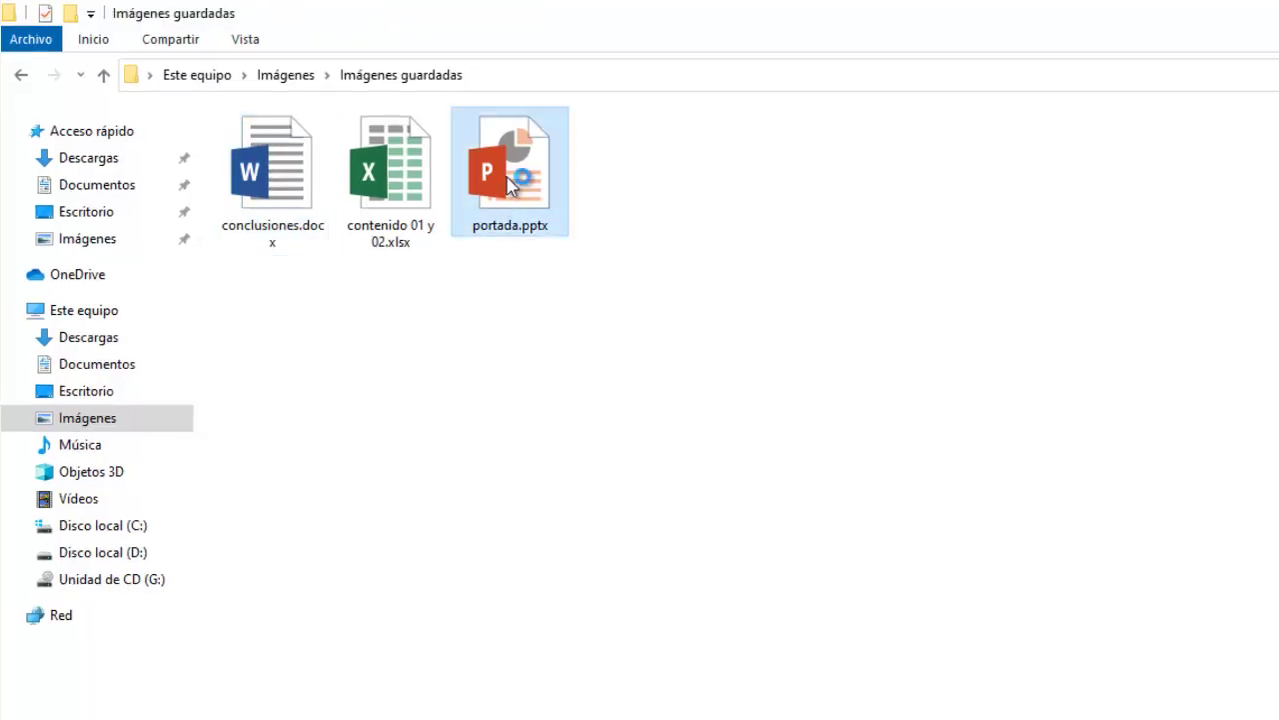
double_click(511, 185)
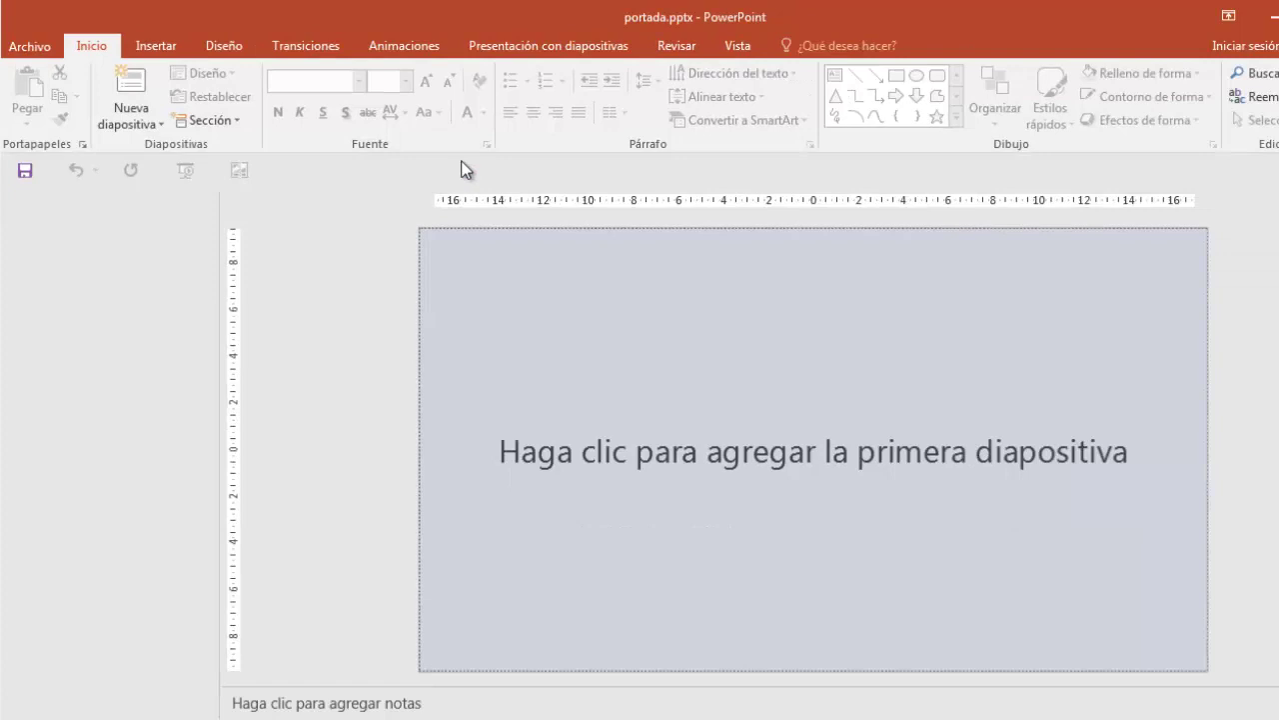
Step: Set a custom slide size of A4 (210 x 297 mm), portrait, scaling content to fit
click(223, 48)
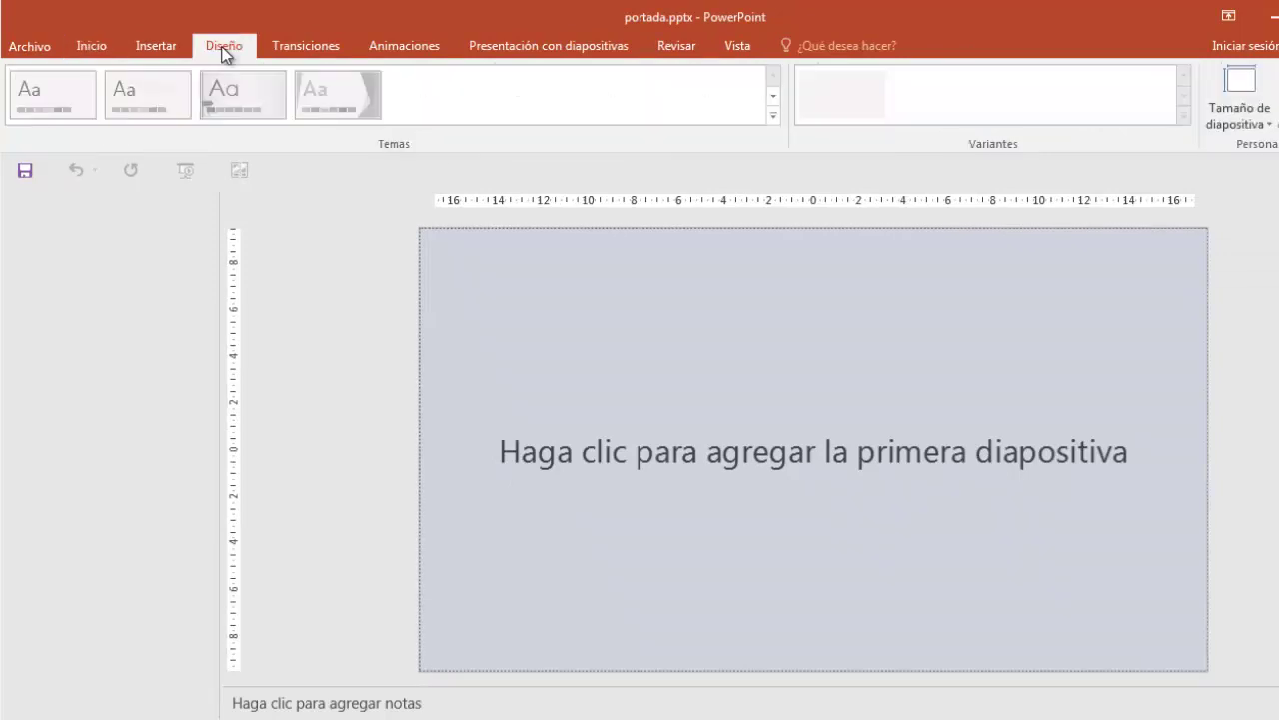
click(1254, 125)
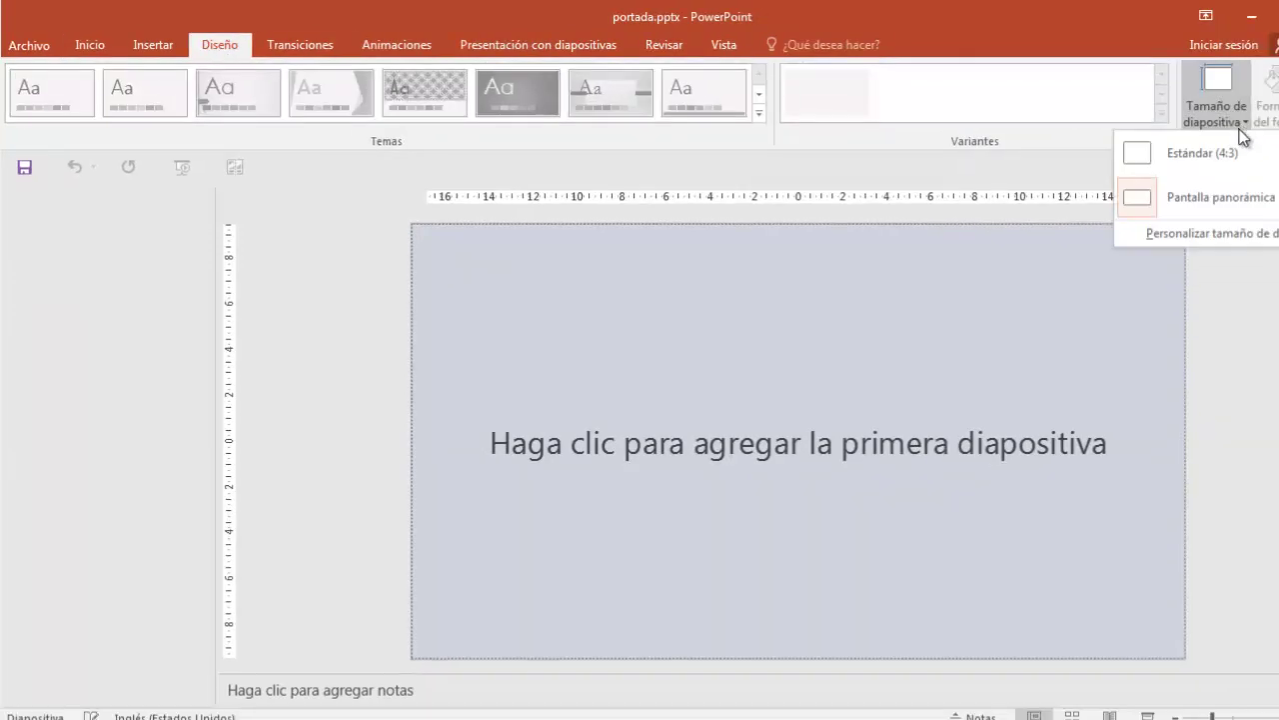
click(1223, 236)
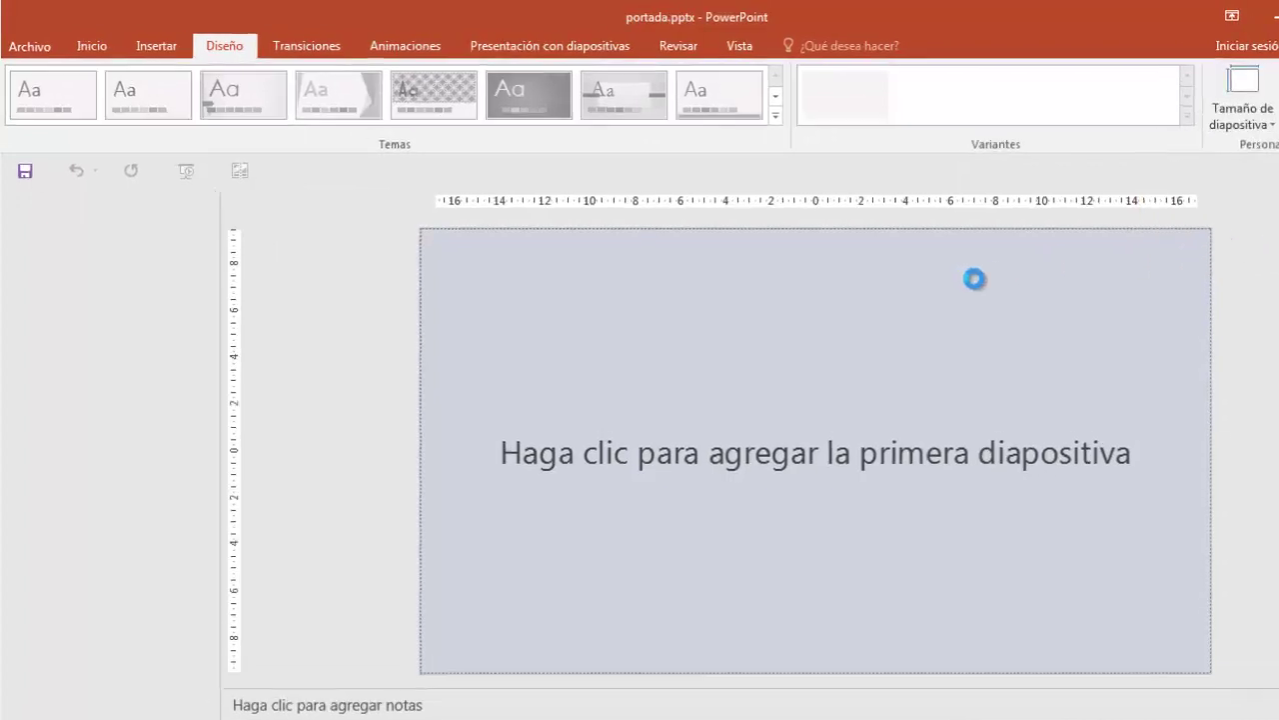
click(679, 315)
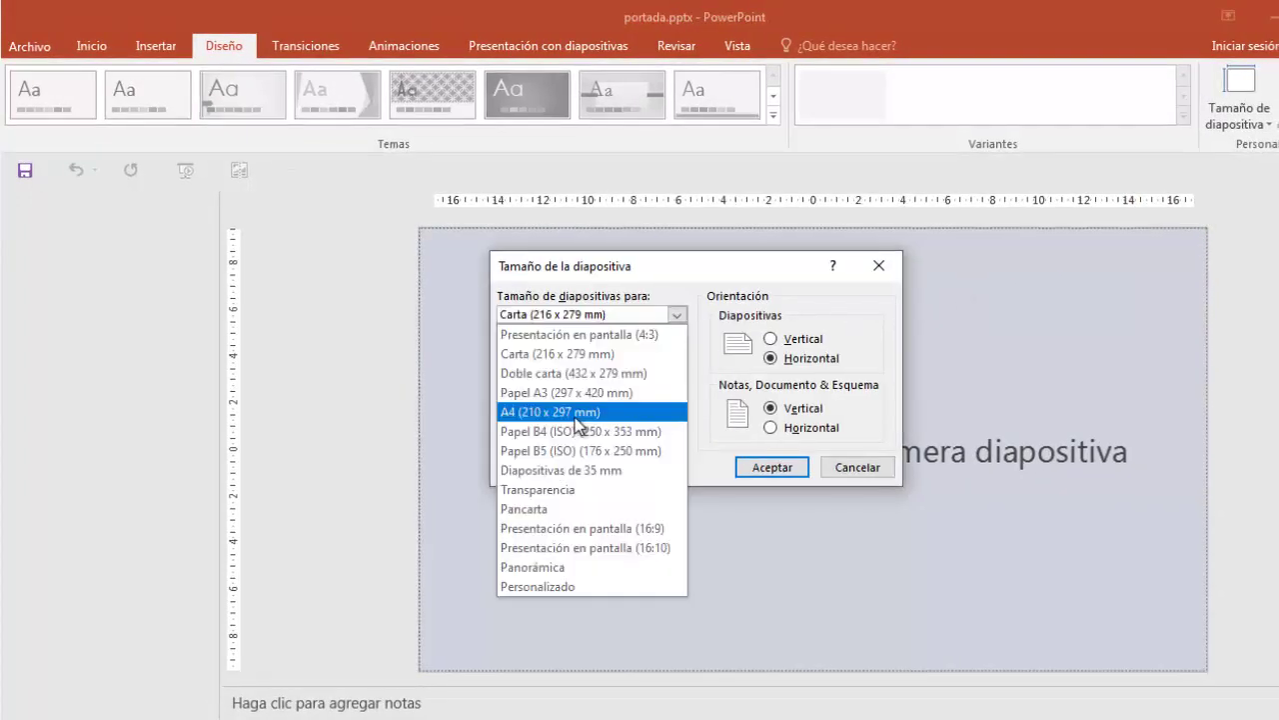
click(578, 413)
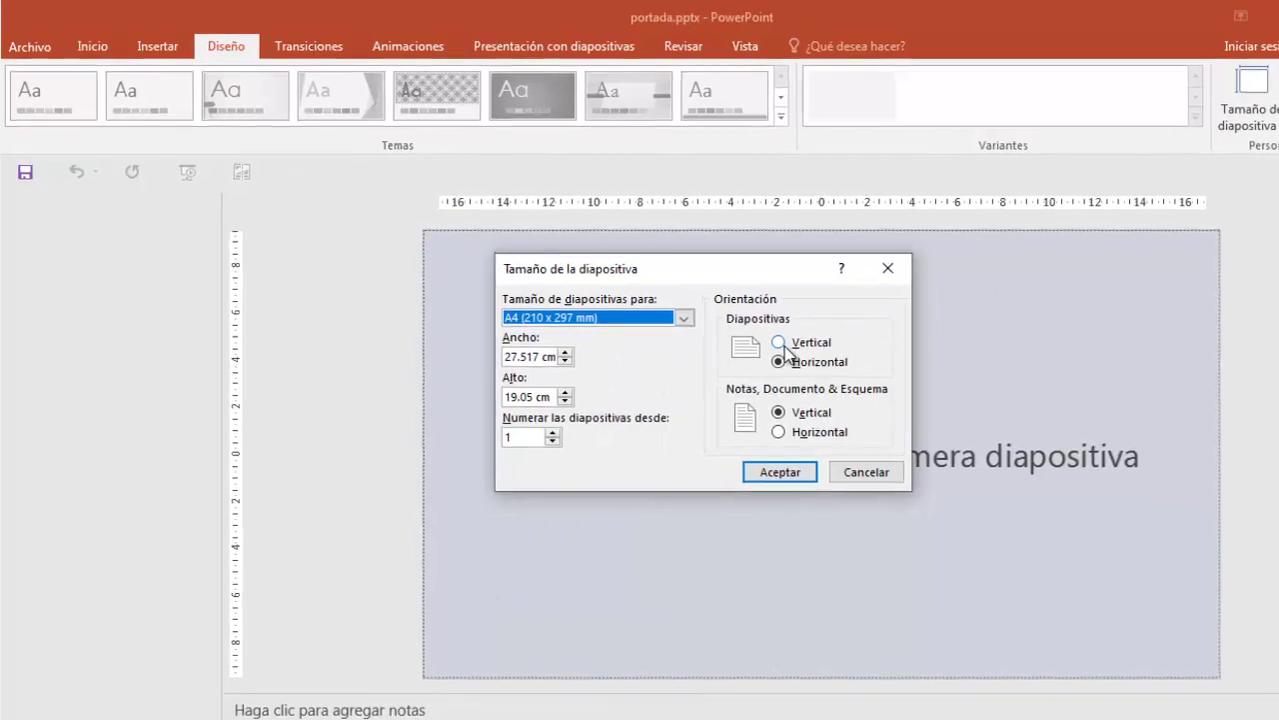
click(769, 338)
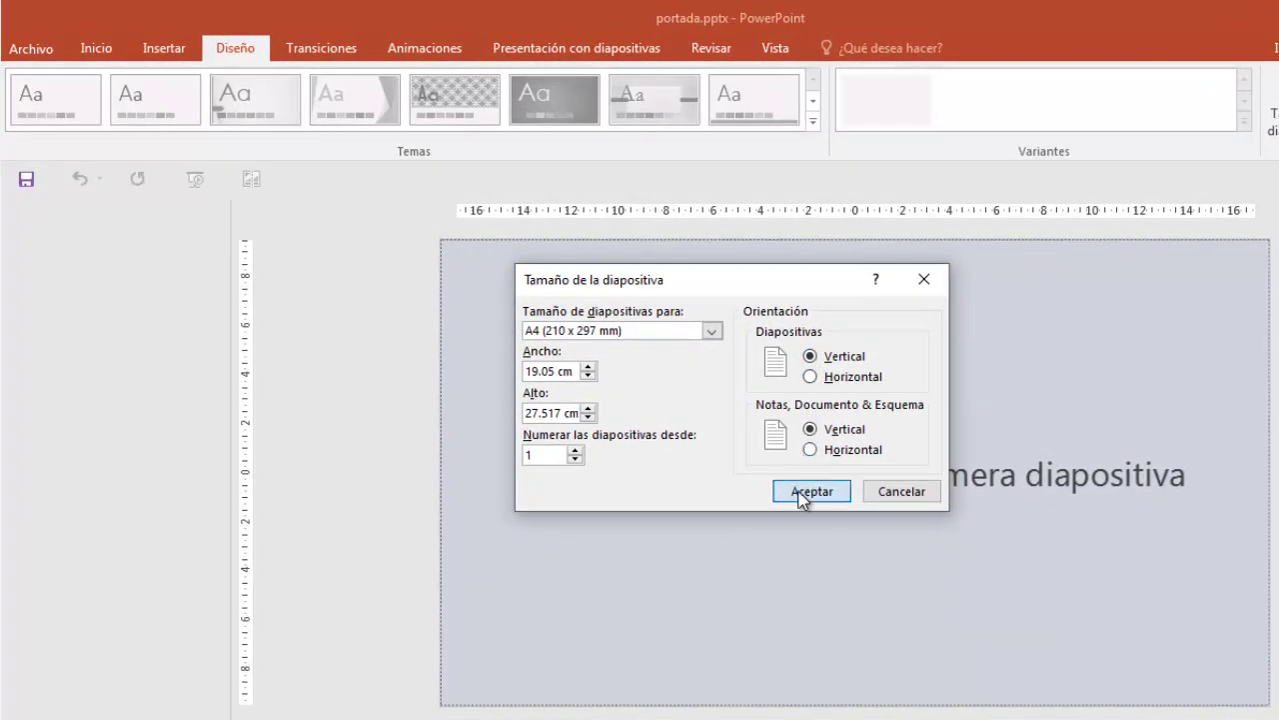
click(804, 493)
click(866, 386)
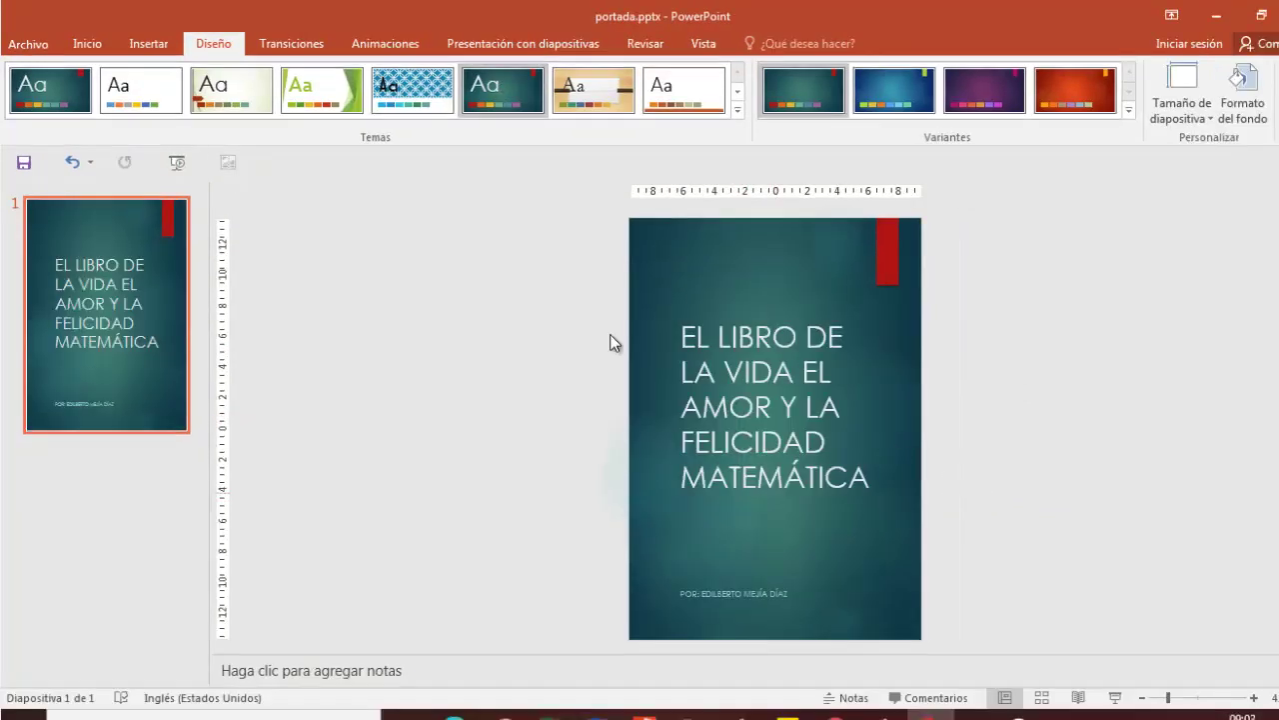
Step: Save the presentation as a PDF named 01
click(22, 48)
click(83, 264)
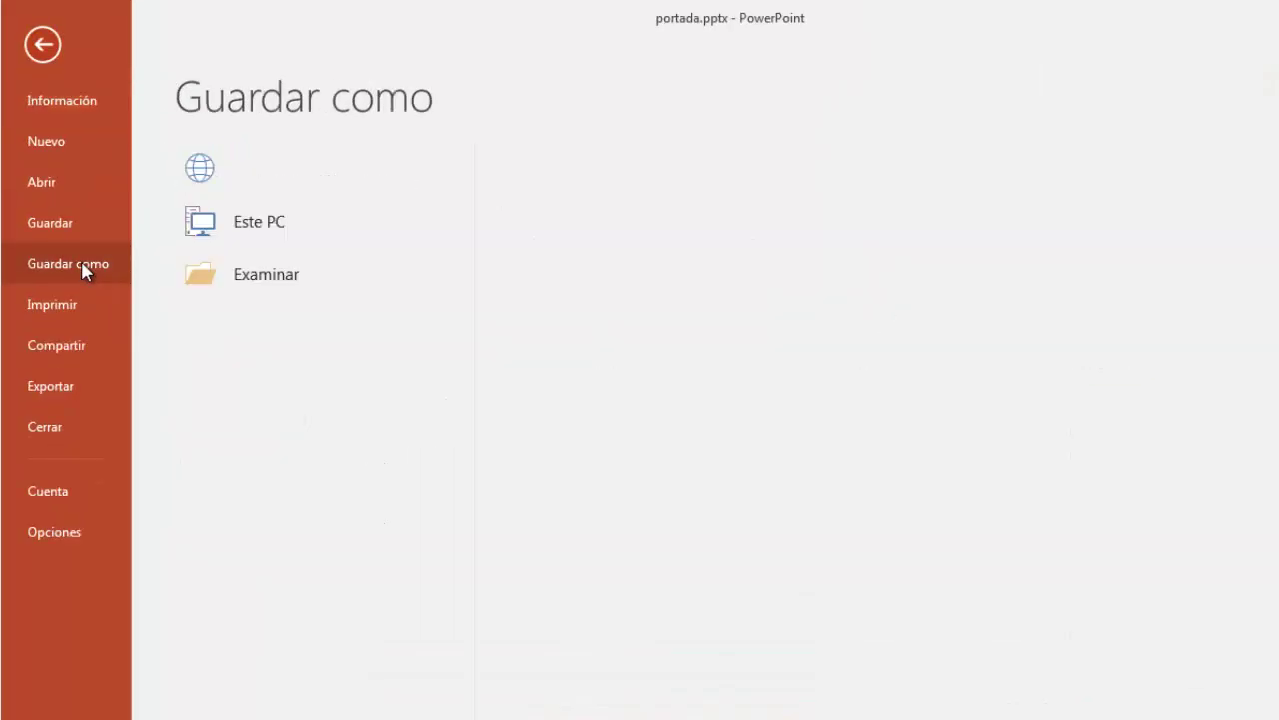
click(240, 331)
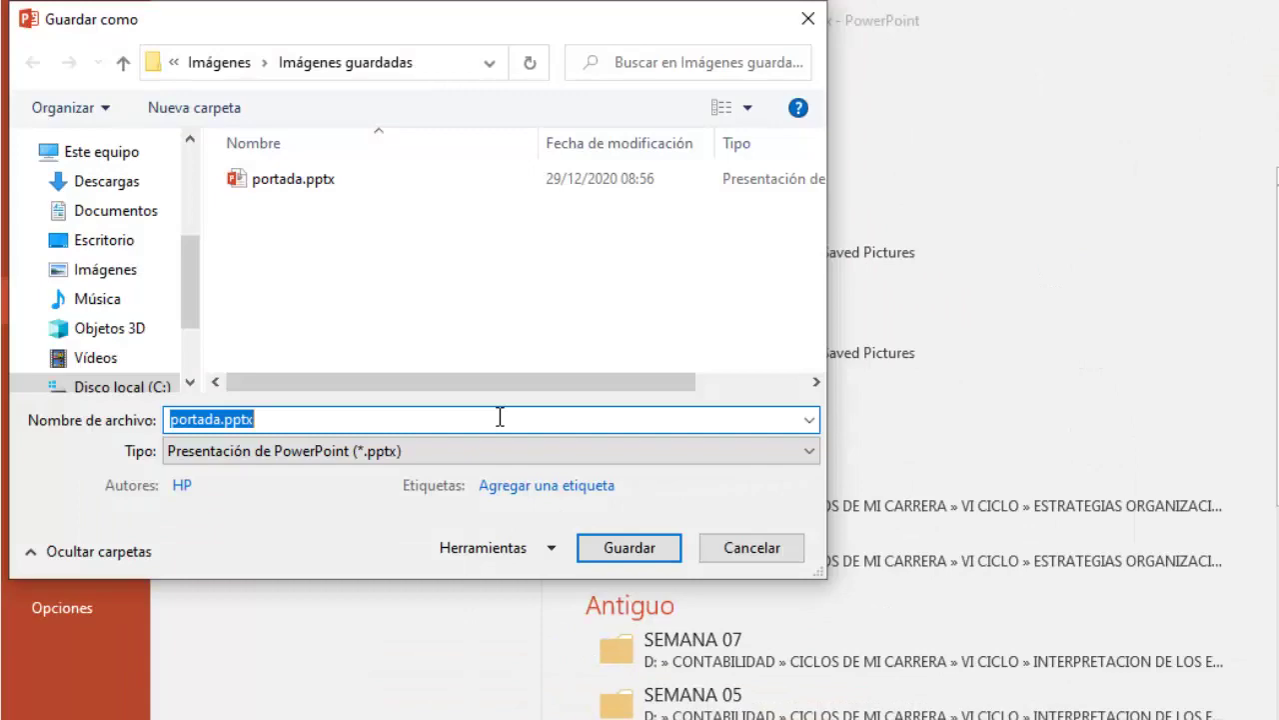
text(01)
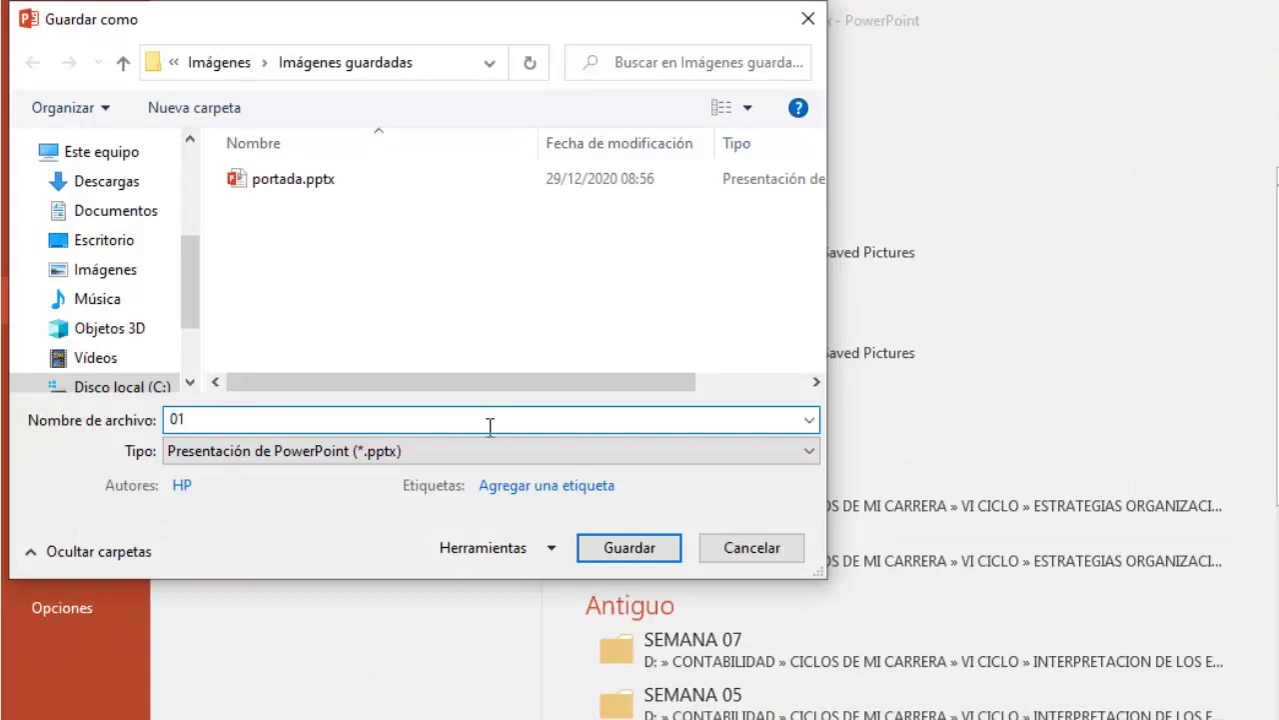
click(484, 449)
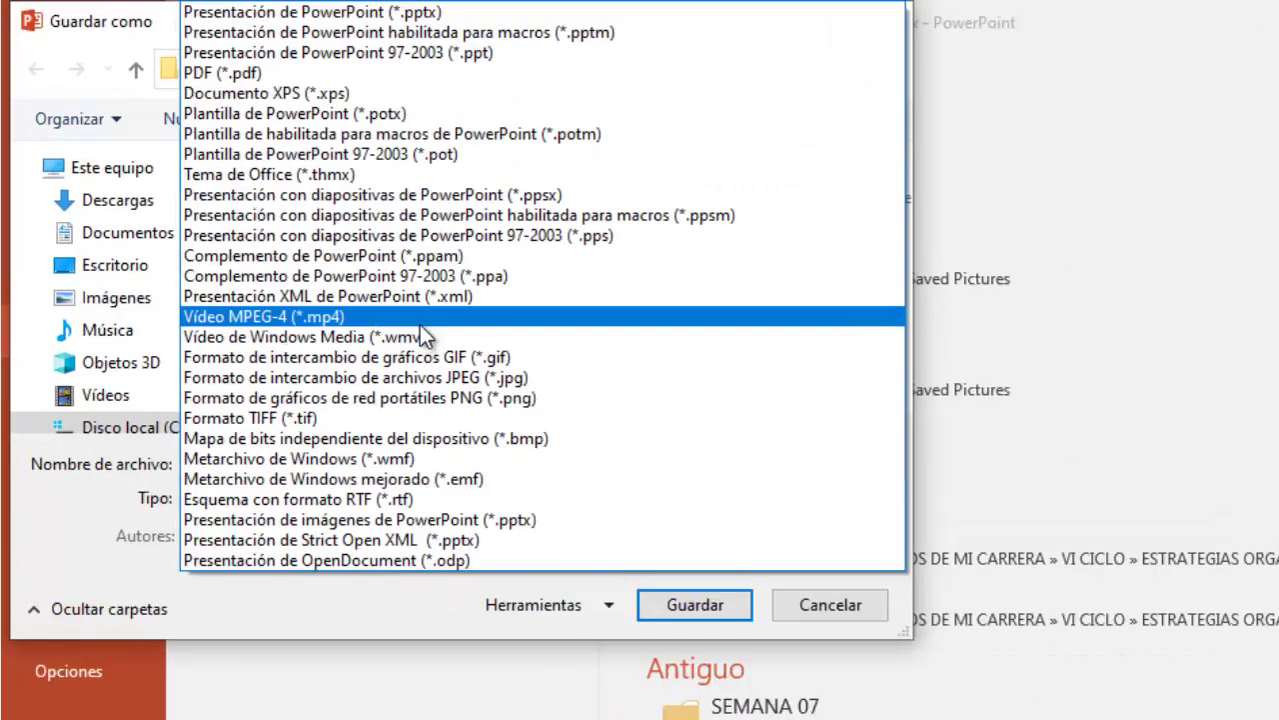
click(240, 72)
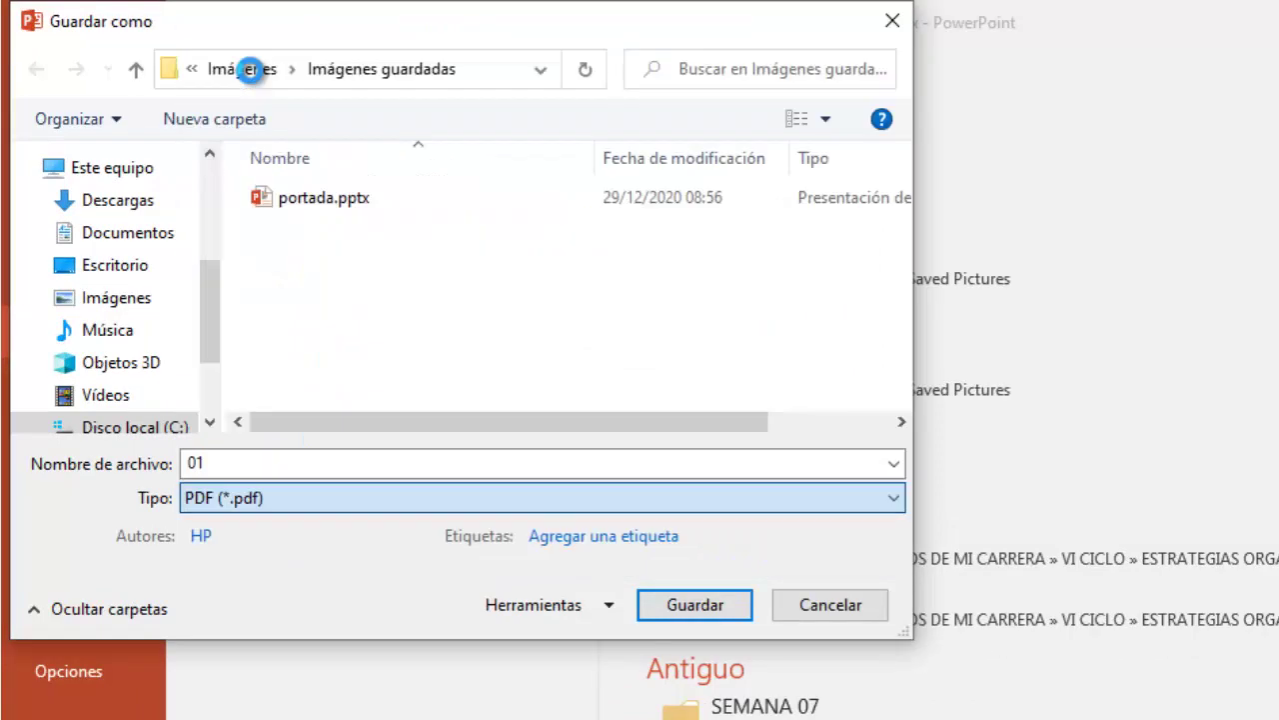
click(593, 606)
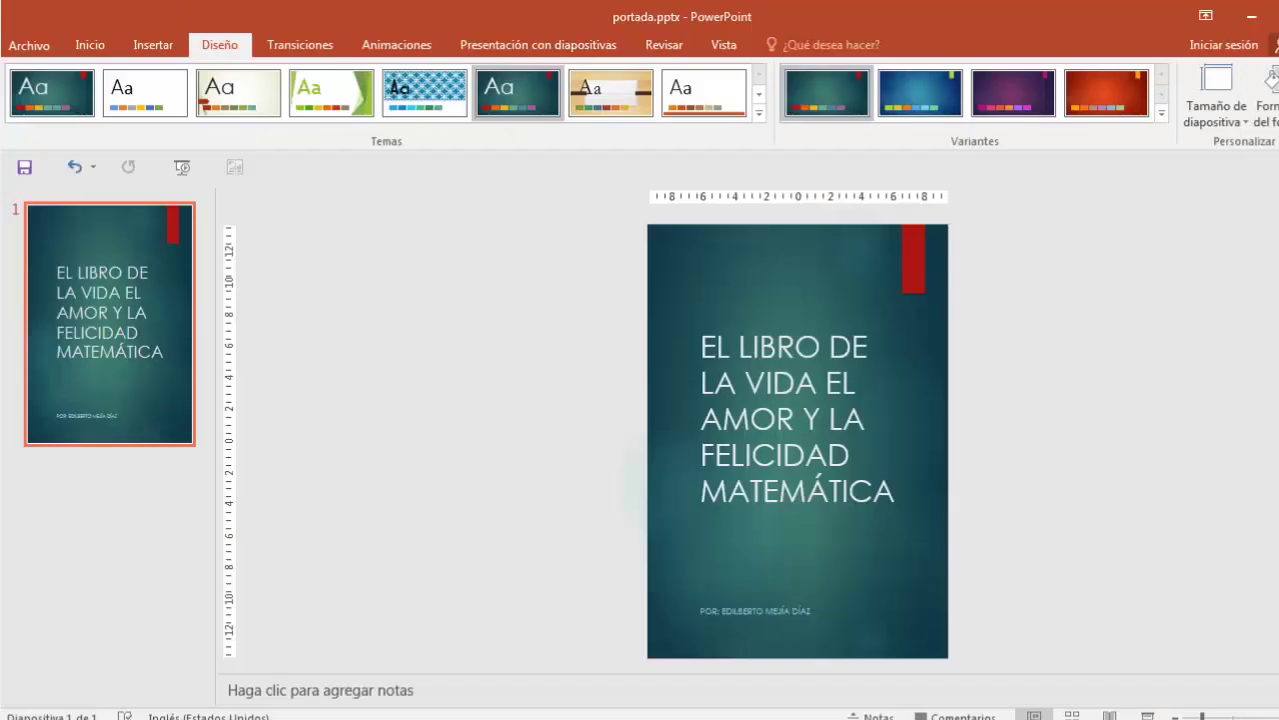
Step: Close PowerPoint, keeping the changes to portada.pptx
key(alt+F4)
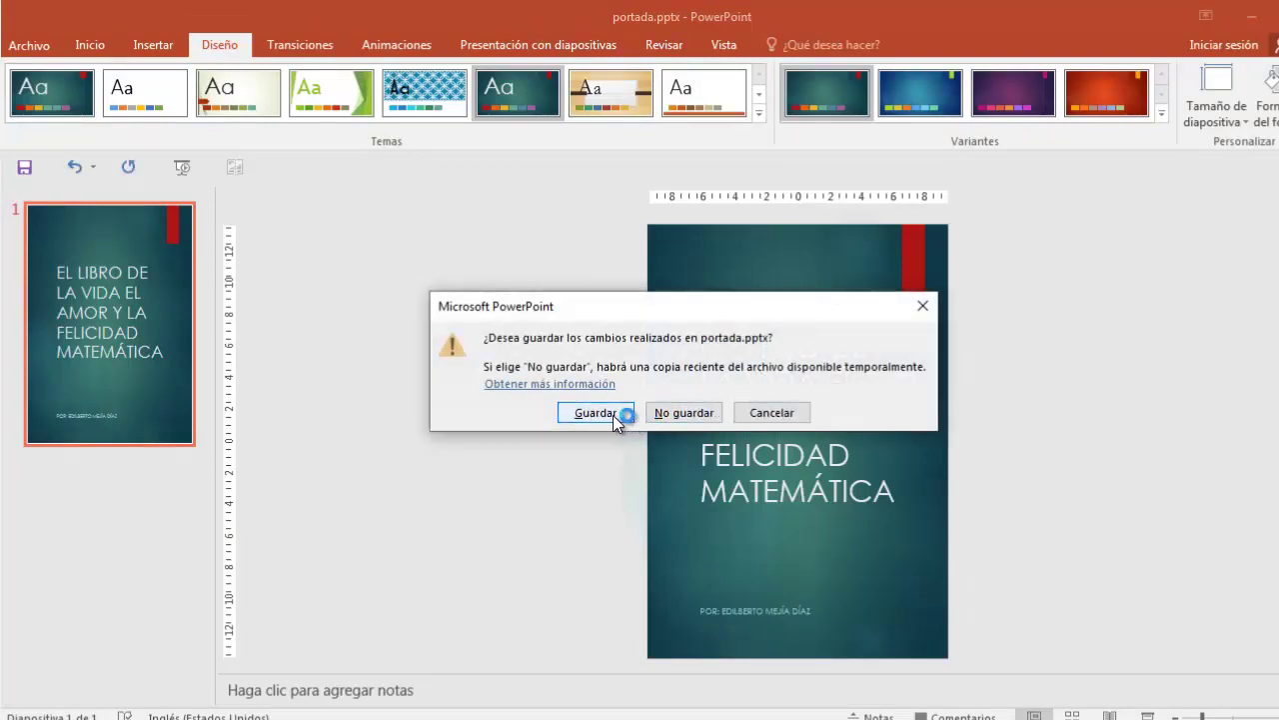
click(613, 415)
click(246, 168)
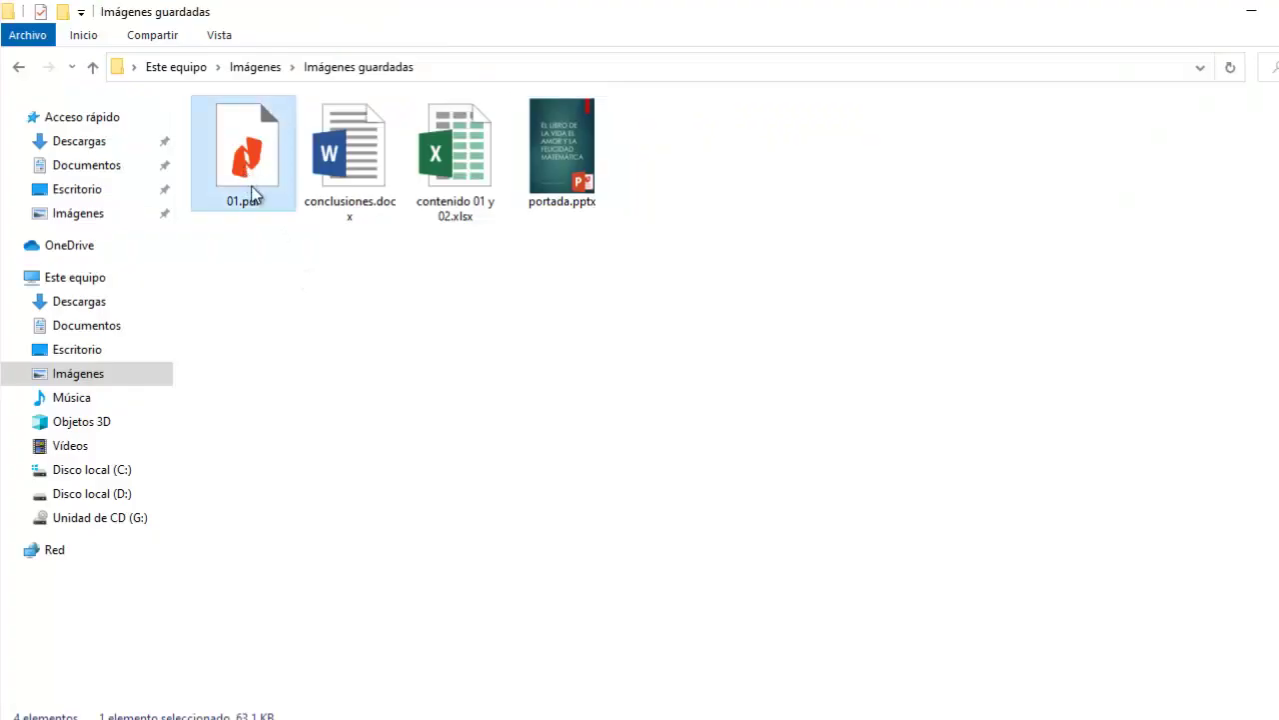
click(282, 307)
click(442, 157)
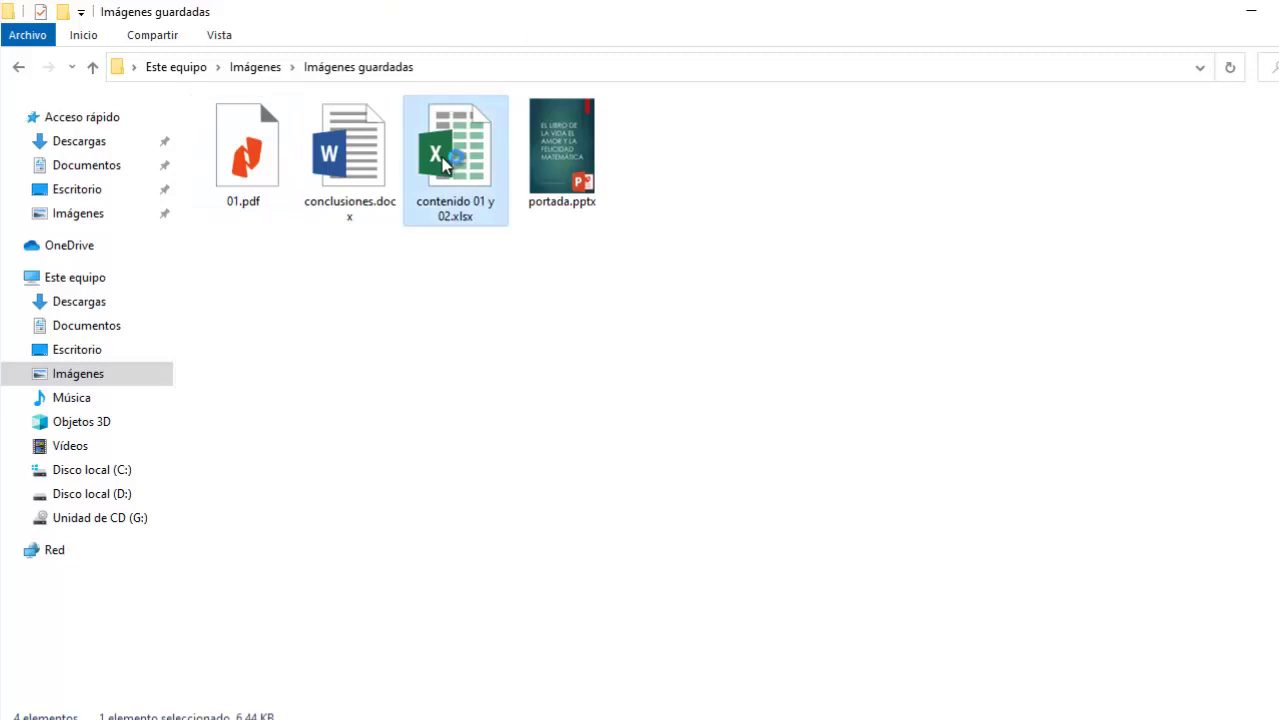
Step: Open contenido 01 y 02.xlsx and select the HOLA cell block on Hoja1
double_click(442, 157)
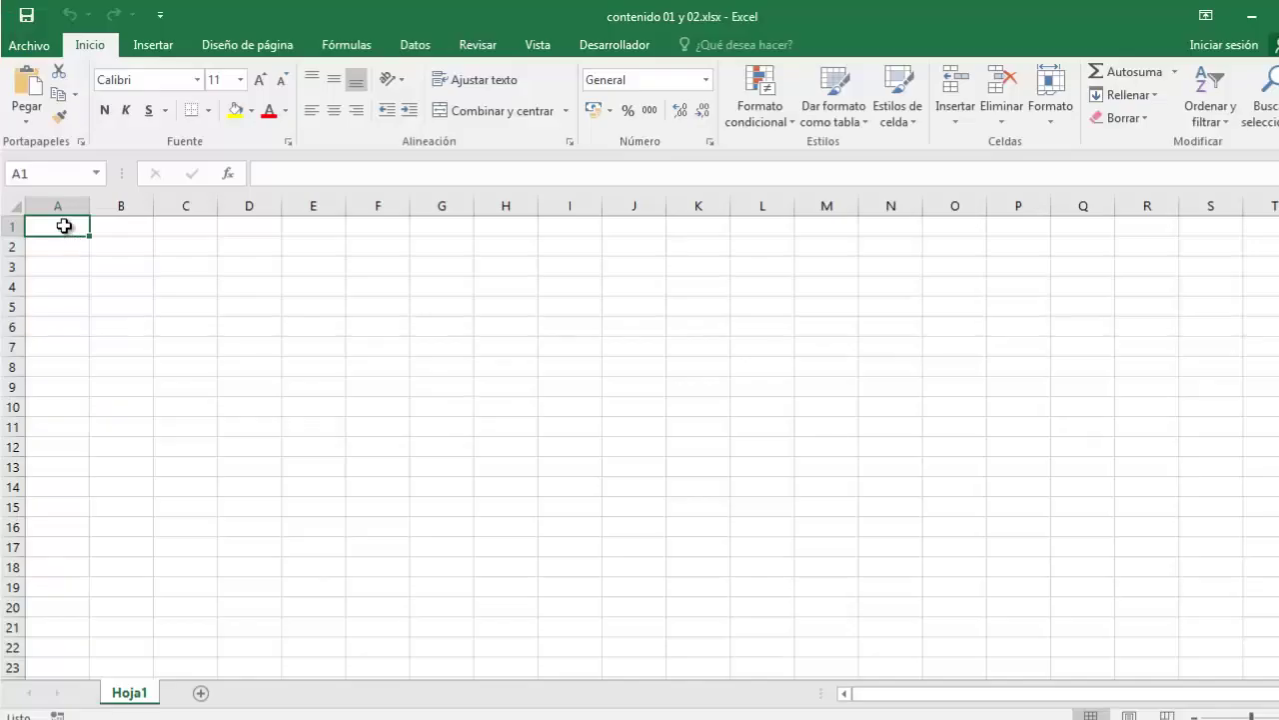
mouse_move(69, 229)
mouse_down()
mouse_move(591, 690)
mouse_move(583, 607)
mouse_up()
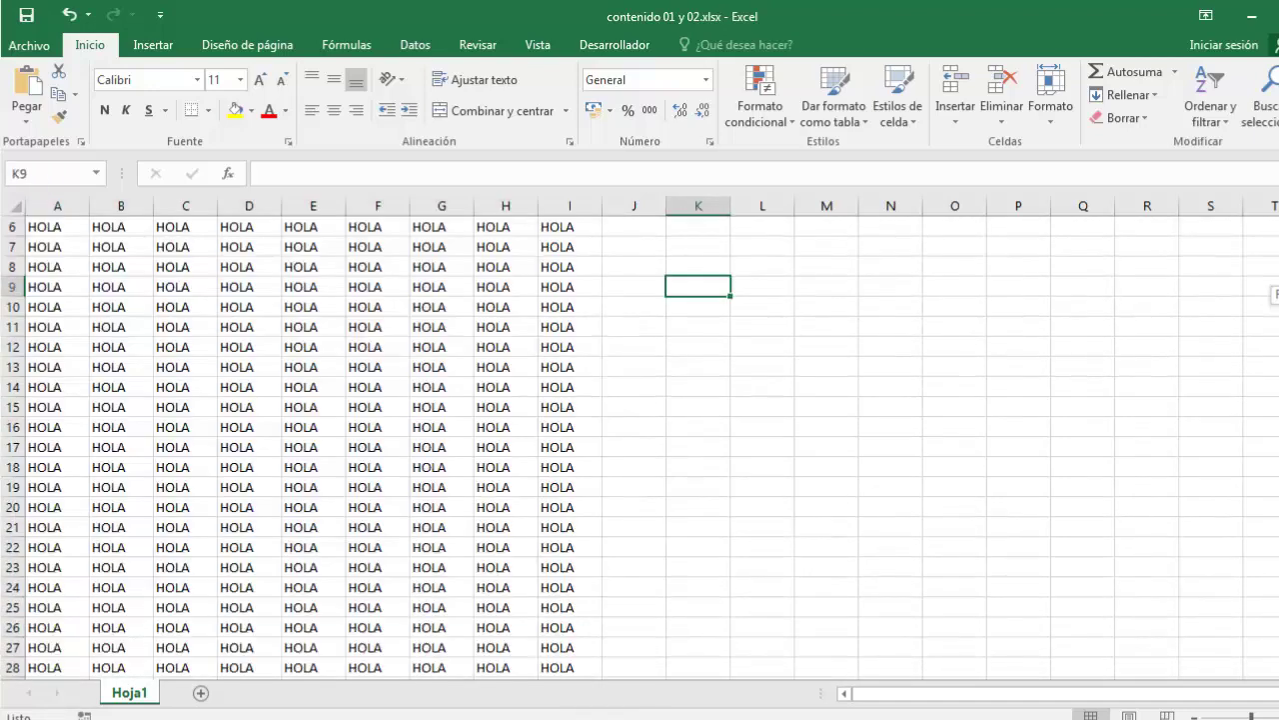
scroll(1273, 295, up, 2)
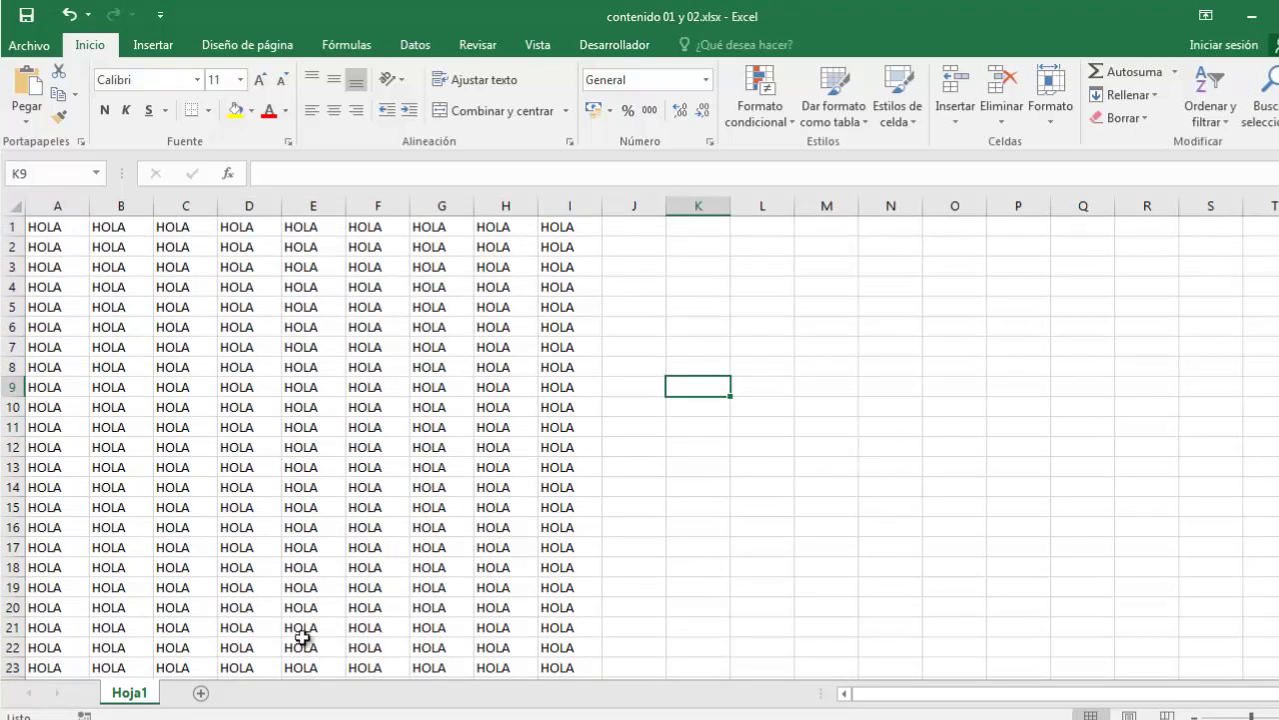
Step: Add a new sheet Hoja2, then select all HOLA data back on Hoja1
click(202, 694)
mouse_move(60, 227)
mouse_down()
mouse_move(969, 519)
mouse_move(973, 594)
mouse_up()
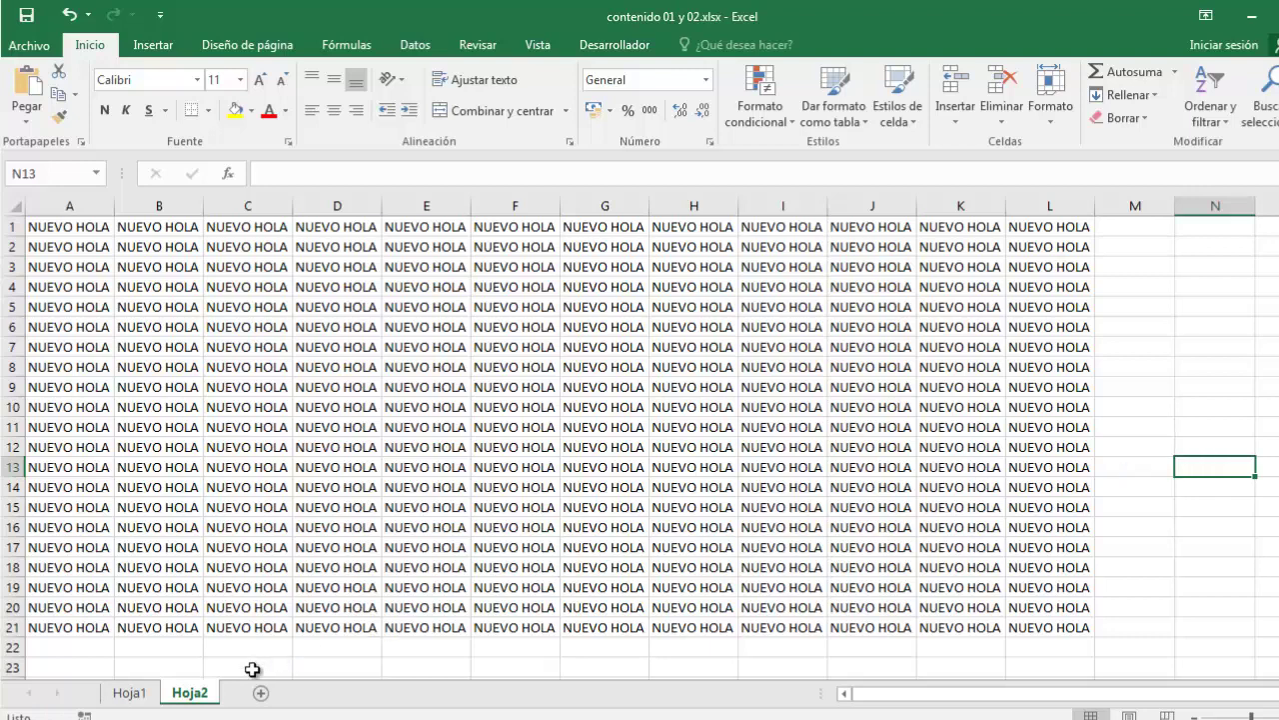
click(152, 692)
key(ctrl+Home)
key(ctrl+shift+End)
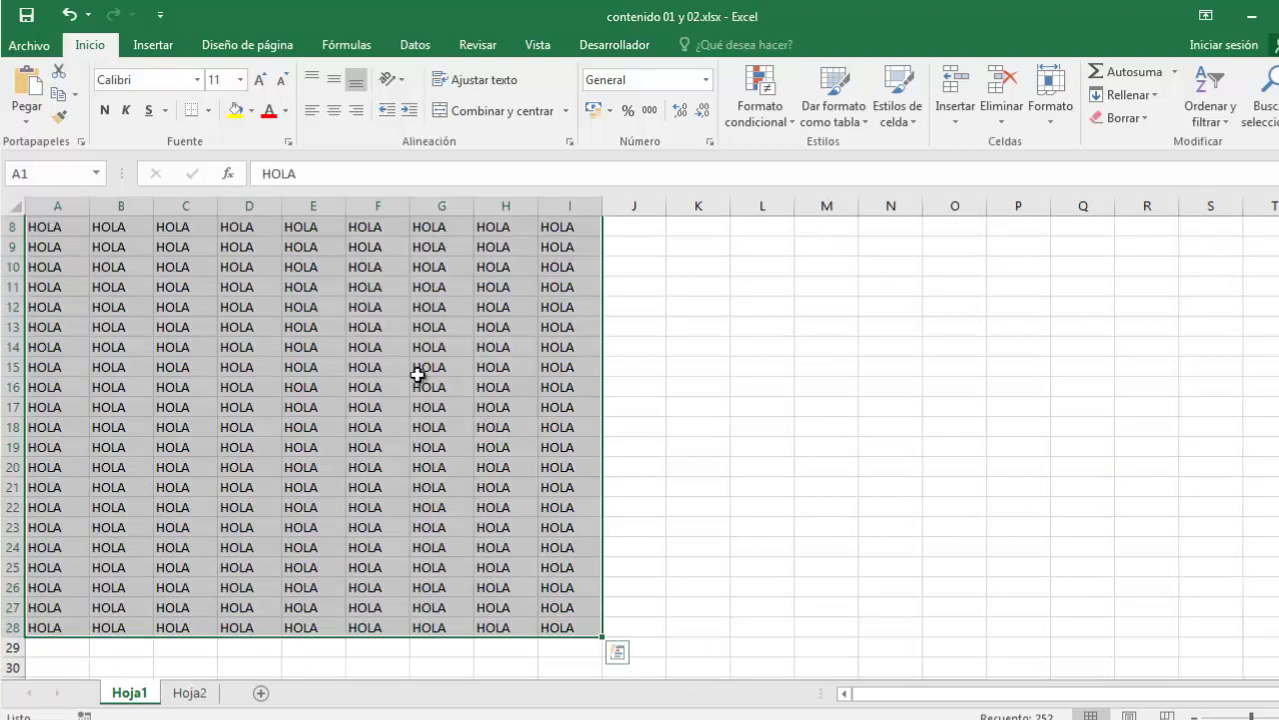
Step: Set the selected HOLA cells as Hoja1's print area
click(280, 46)
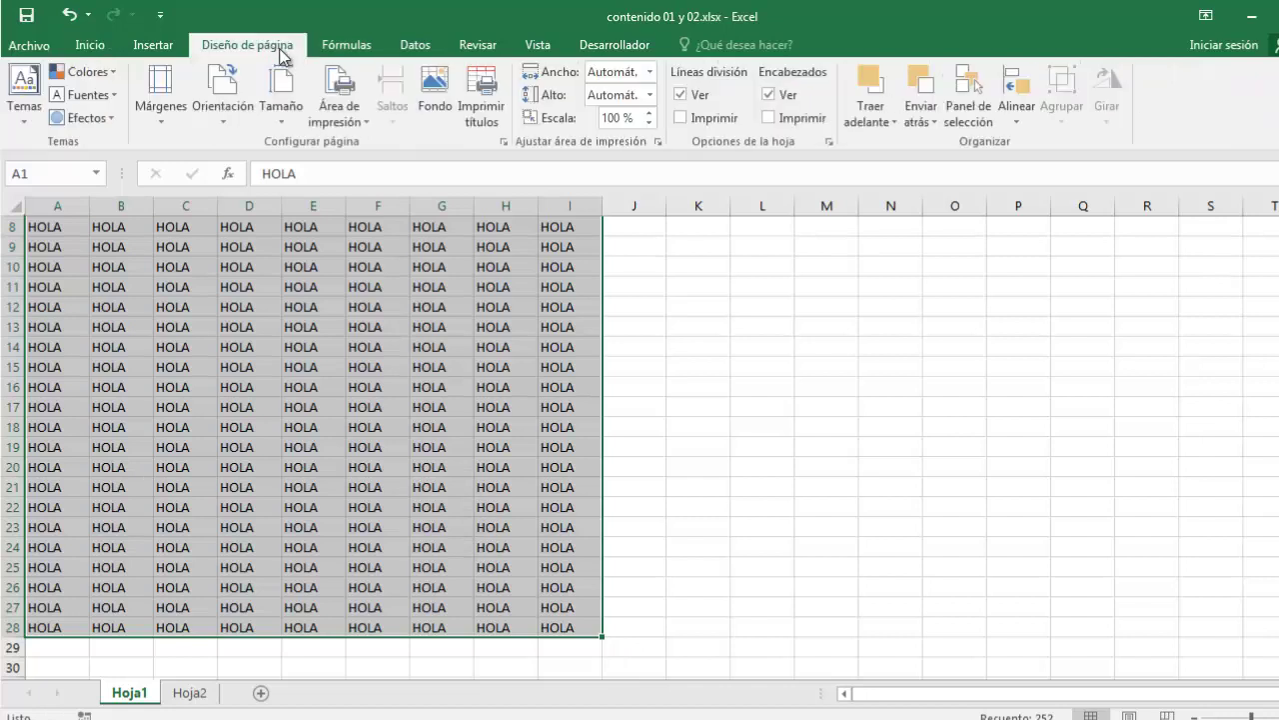
click(362, 121)
click(382, 141)
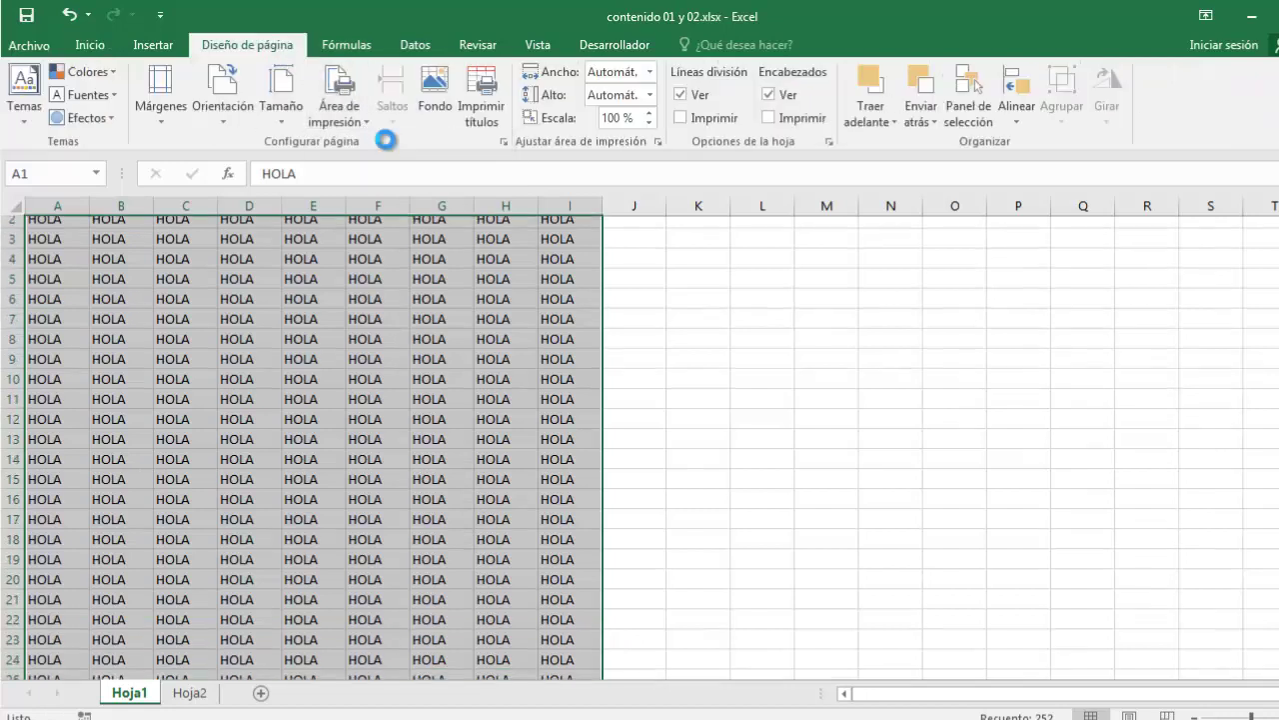
Step: Start a Save As to PDF named 02, then cancel and return to the worksheet
click(30, 45)
click(64, 249)
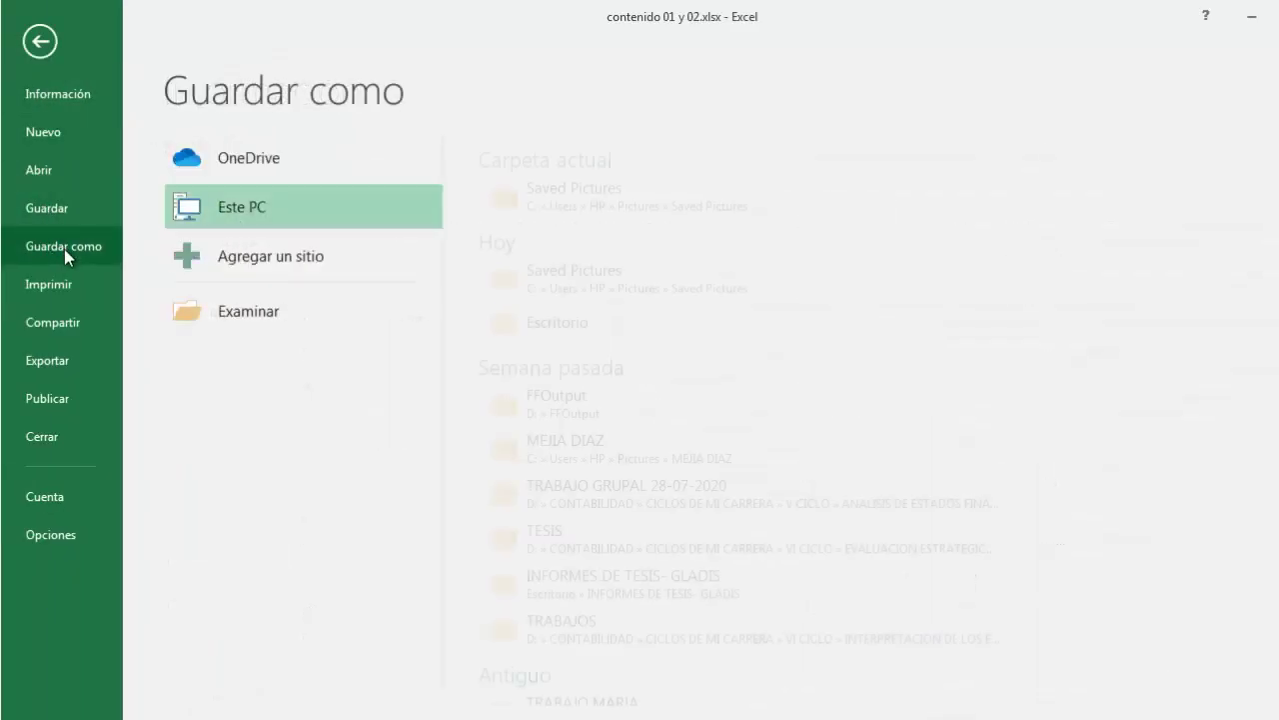
click(579, 188)
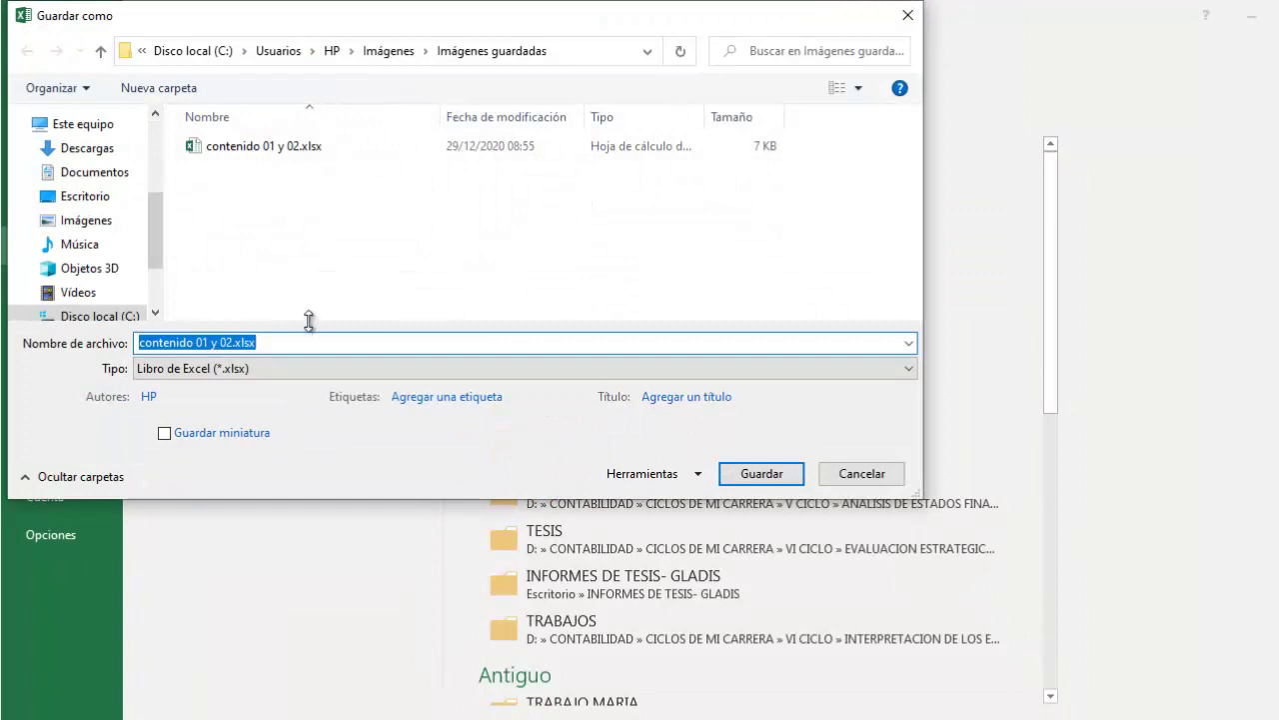
text(02)
click(185, 367)
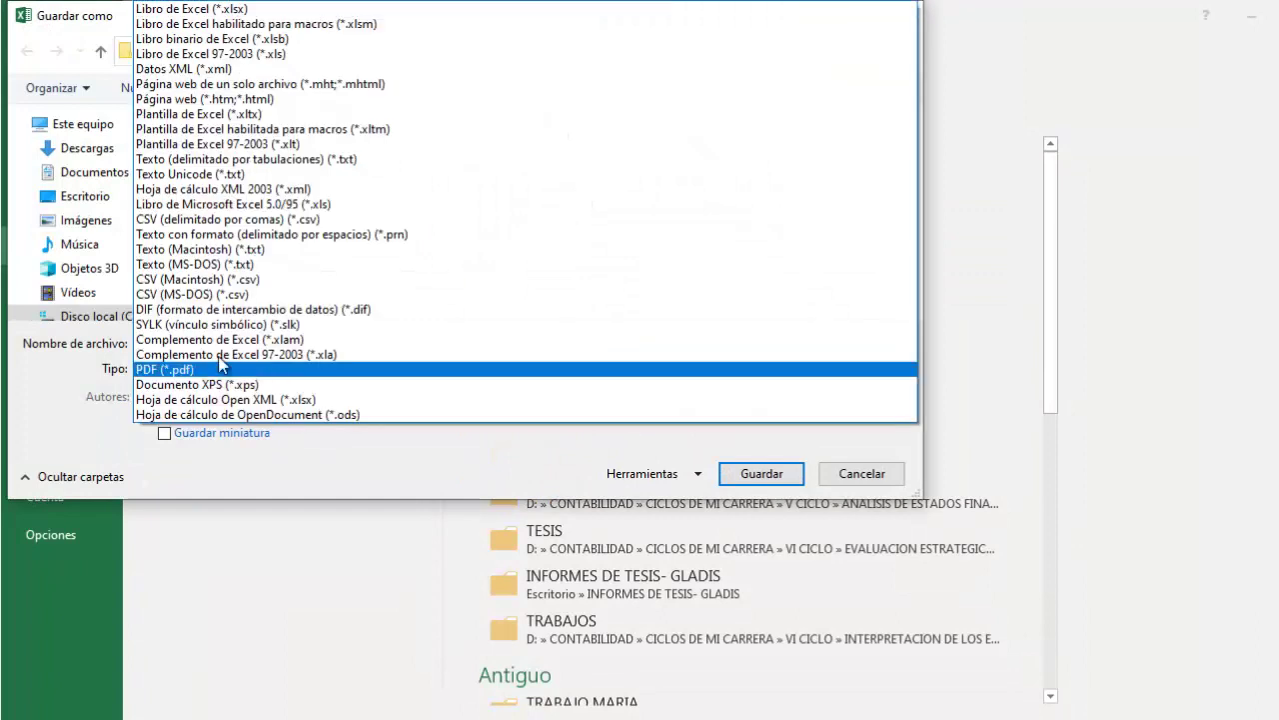
click(185, 368)
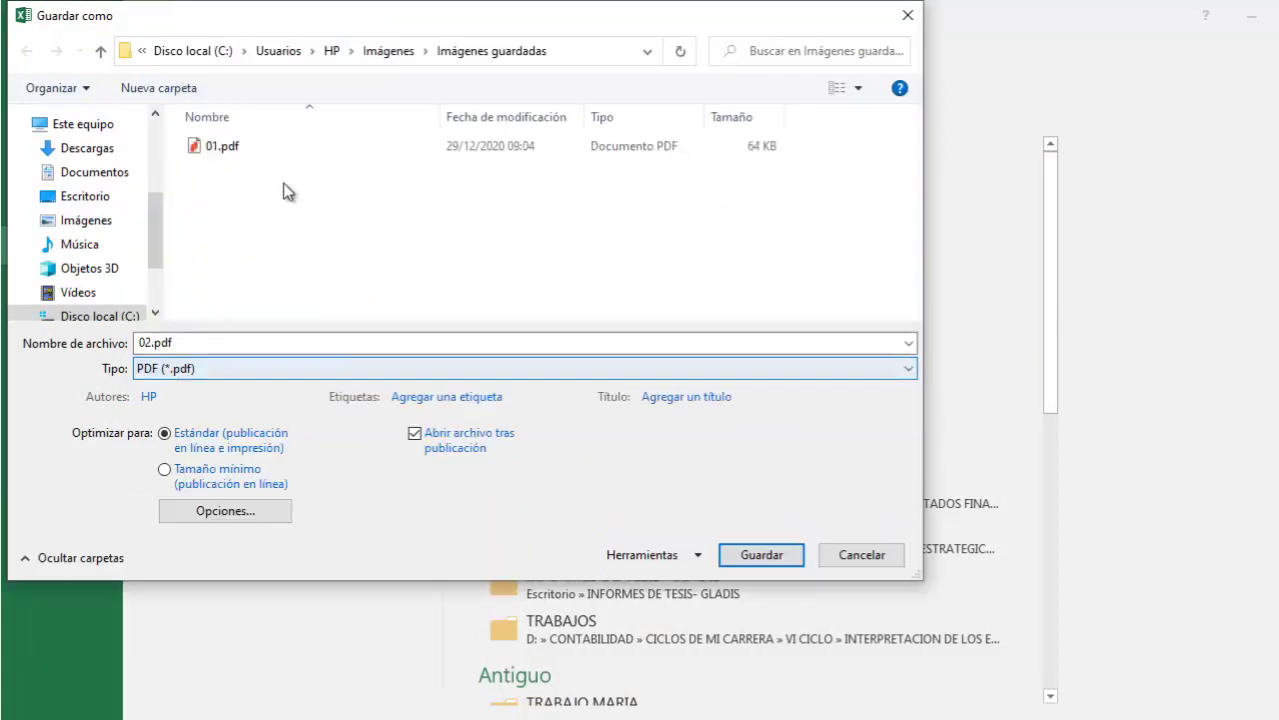
click(881, 558)
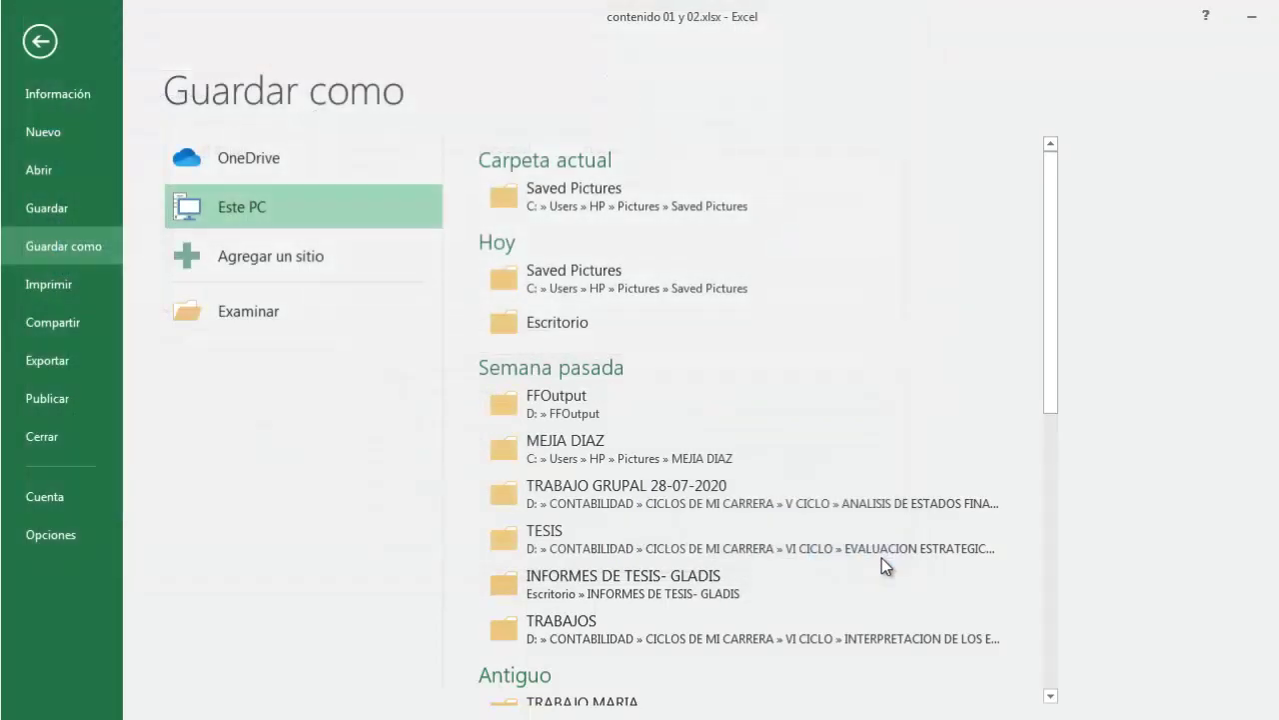
click(39, 42)
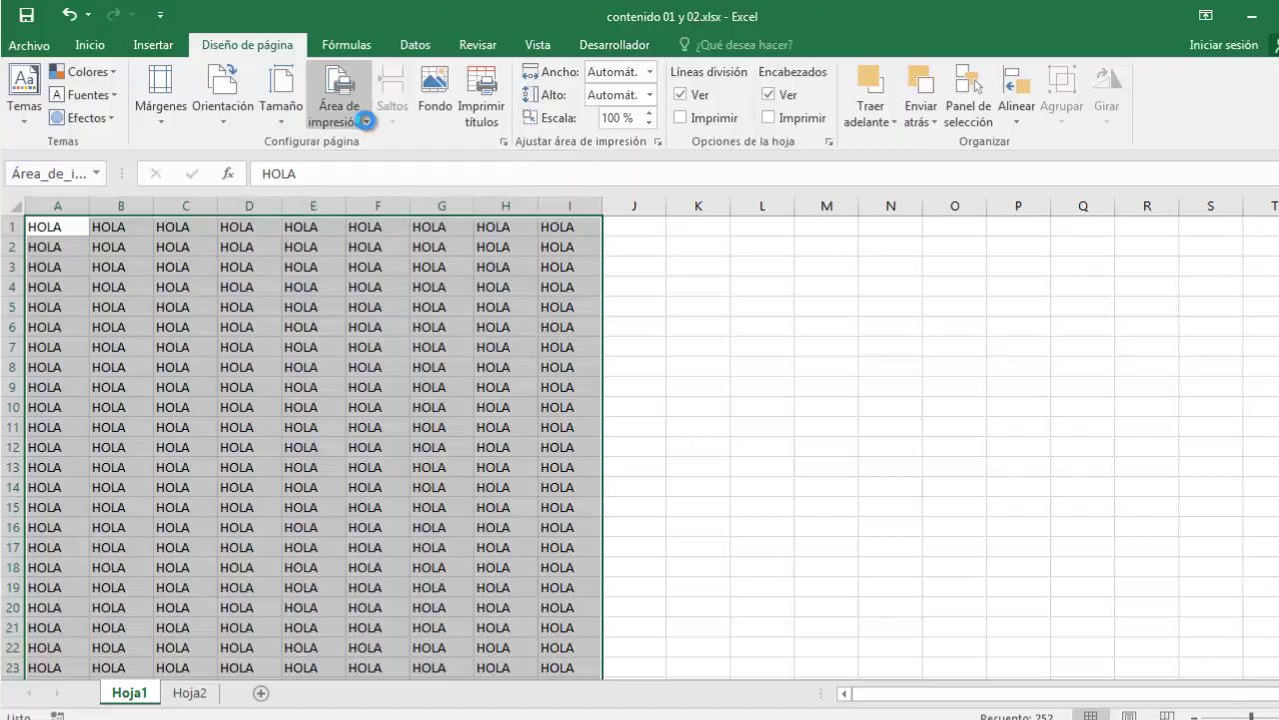
Step: Choose Microsoft Print to PDF as printer with Fit All Columns on One Page scaling
key(ctrl+p)
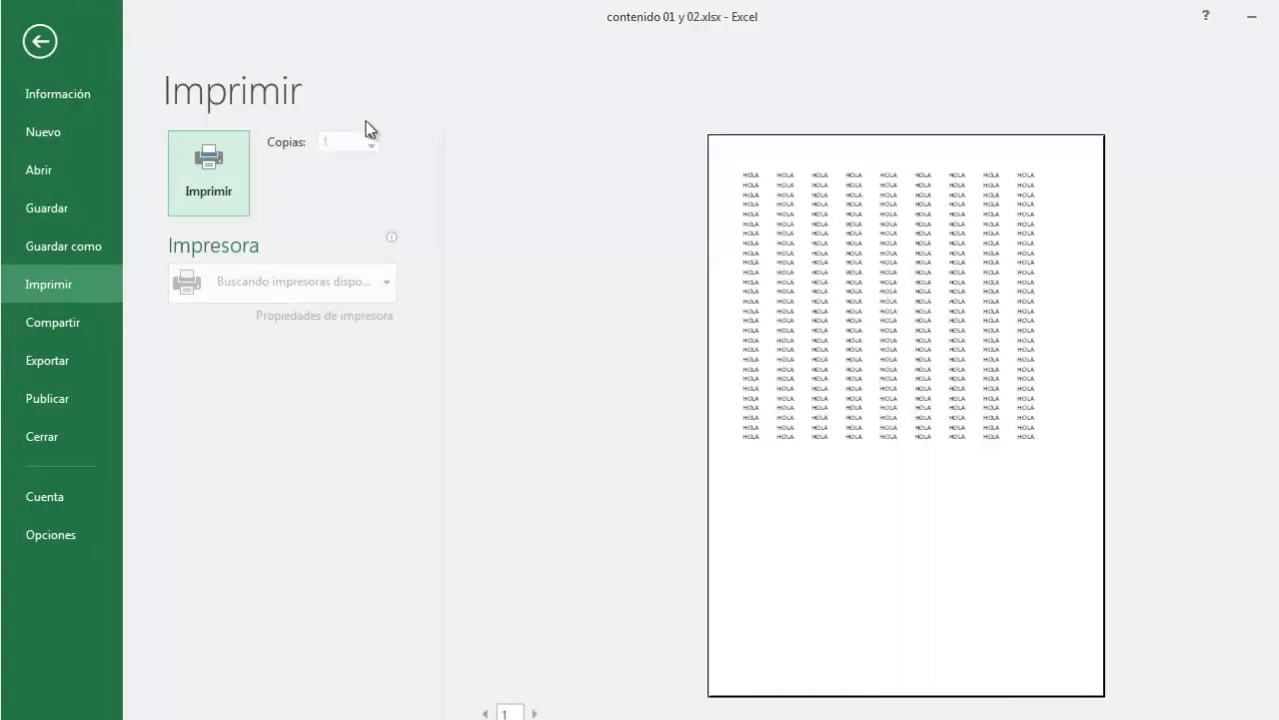
click(387, 271)
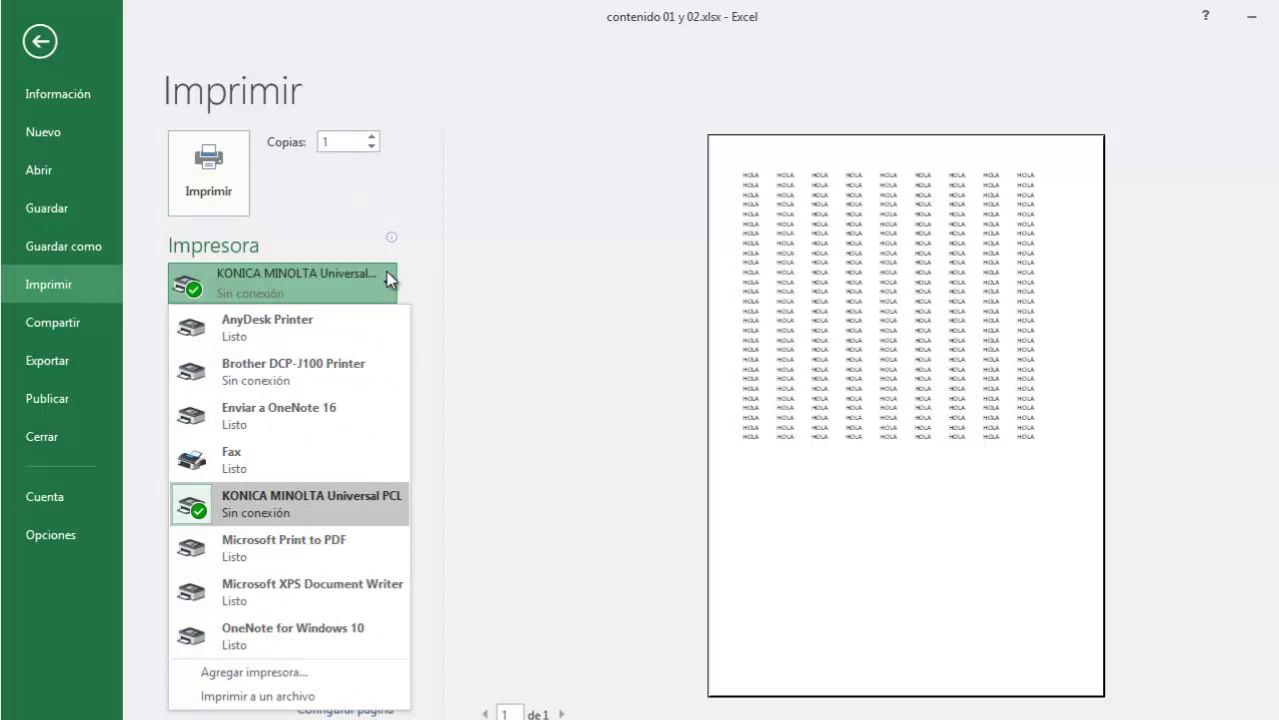
click(298, 550)
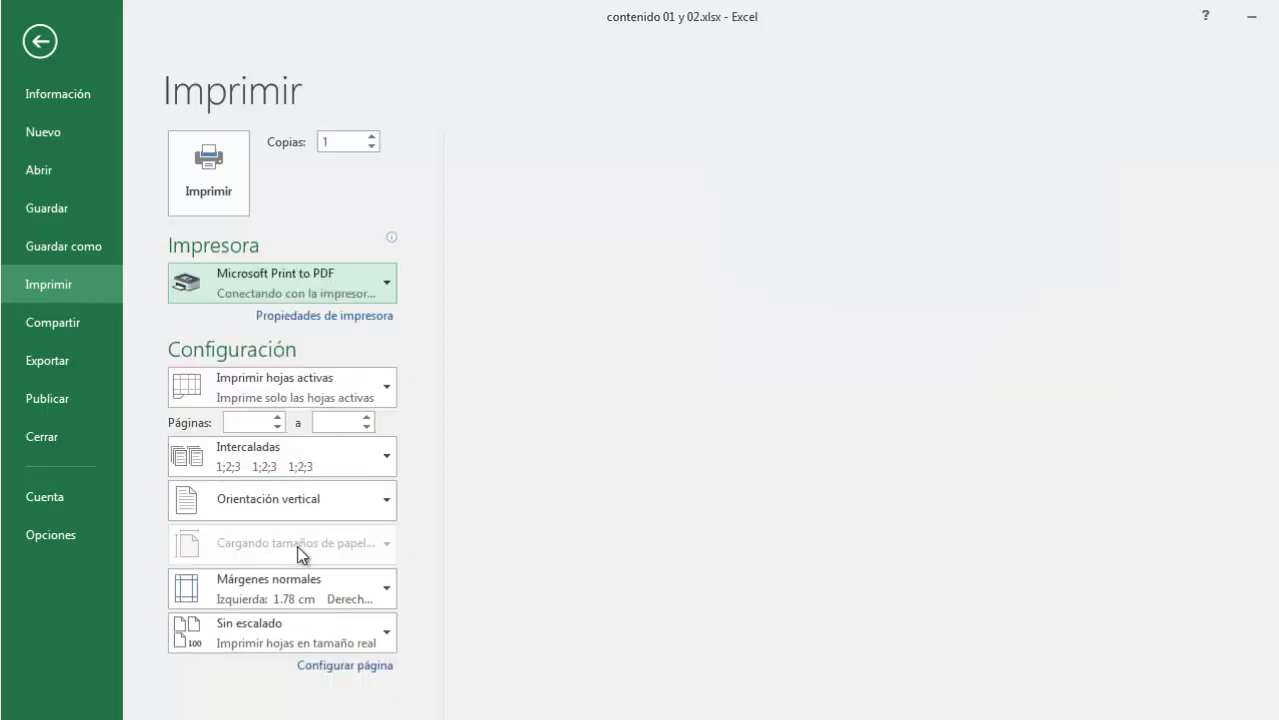
click(369, 623)
key(Down)
key(Down)
key(Return)
click(377, 633)
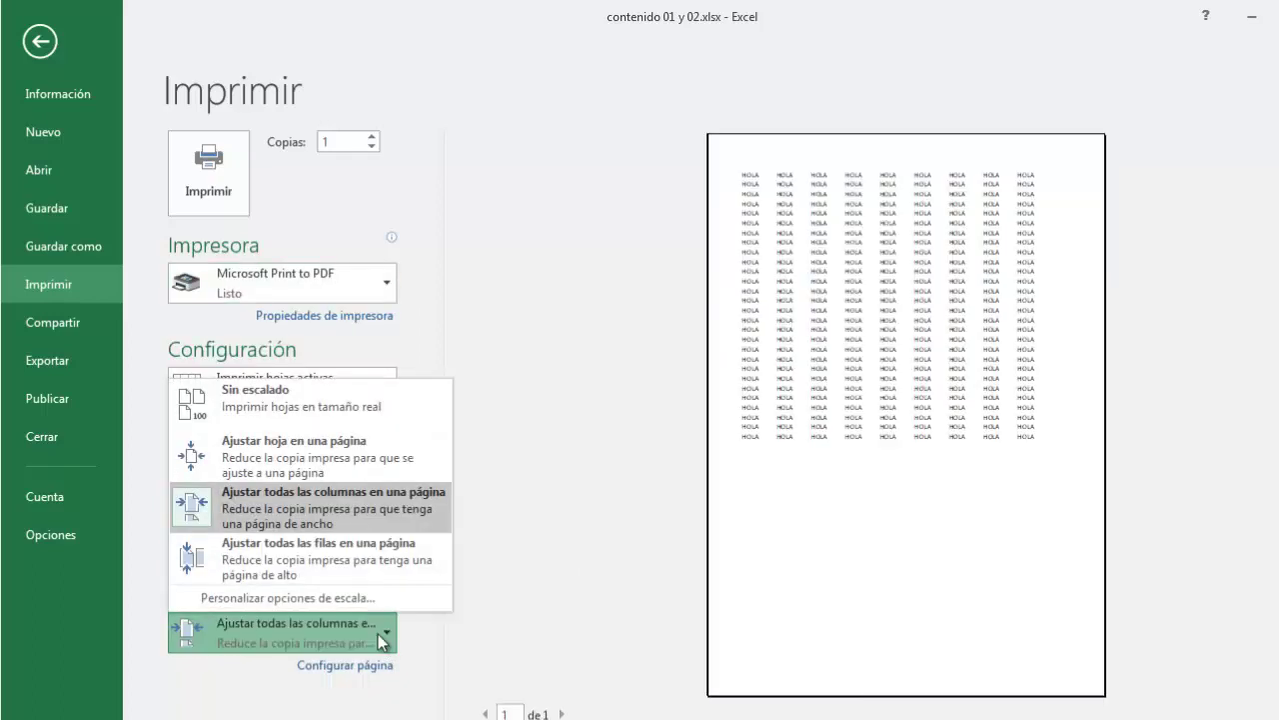
click(378, 634)
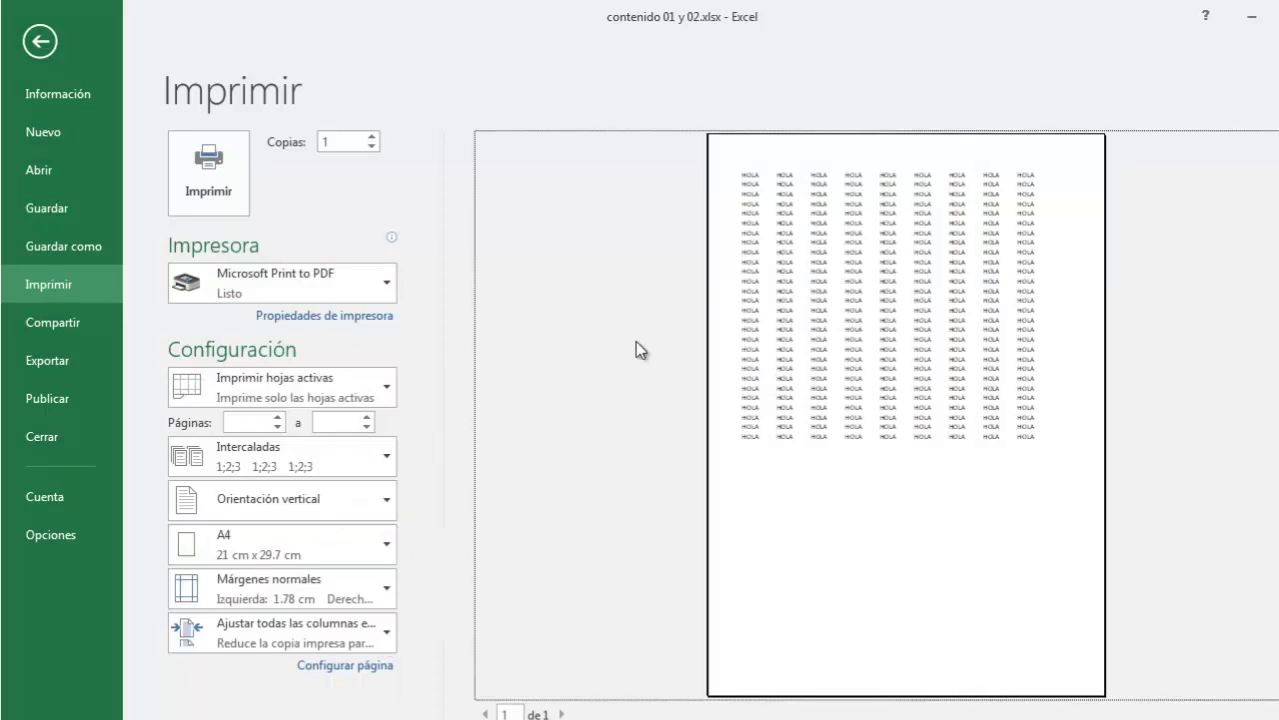
Step: Print Hoja1 to a PDF named 02, then select Hoja2's NUEVO HOLA cells
click(205, 173)
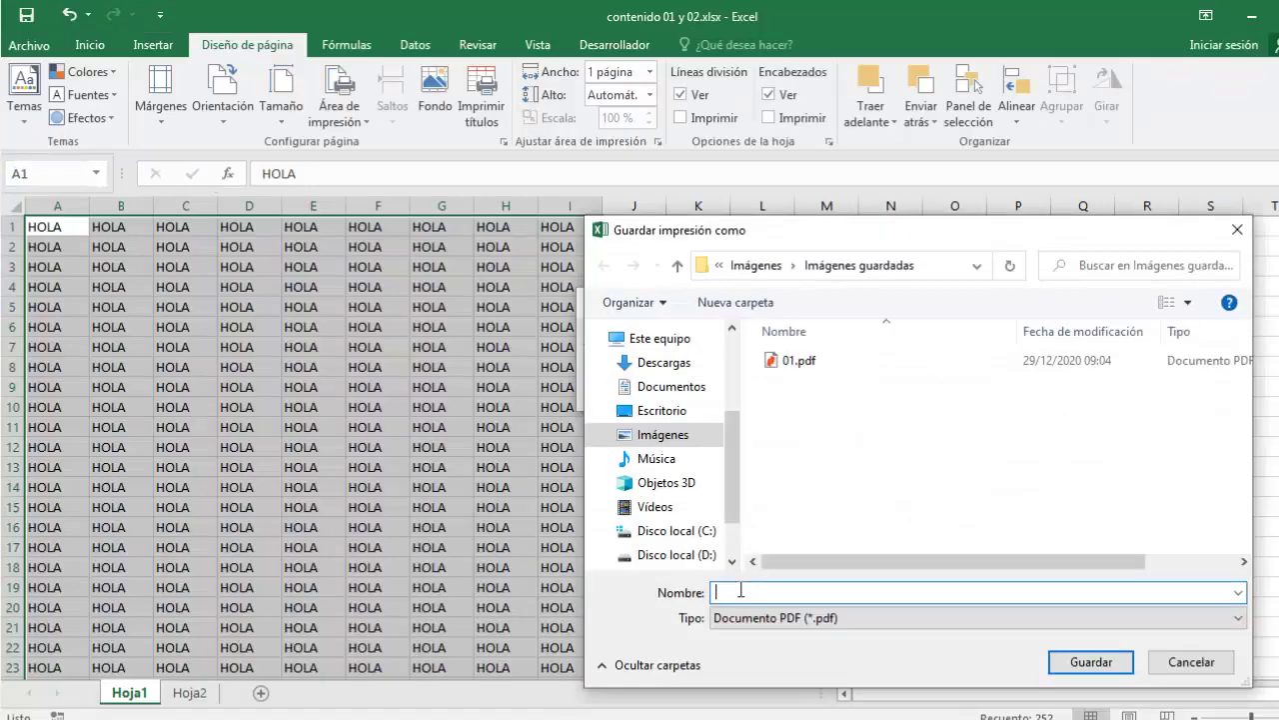
text(02)
click(1090, 662)
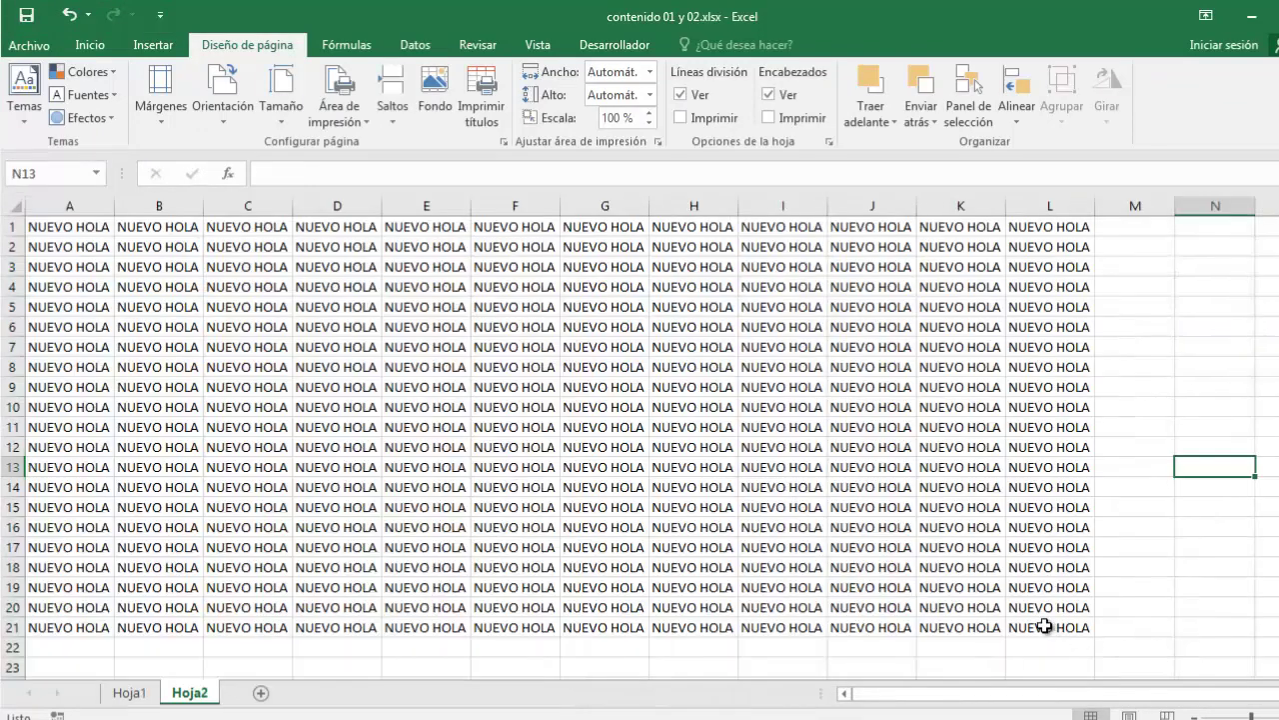
mouse_move(1050, 626)
mouse_down()
mouse_move(405, 529)
mouse_move(40, 226)
mouse_up()
Step: Set Hoja2's selection as the print area and switch orientation to landscape
click(355, 122)
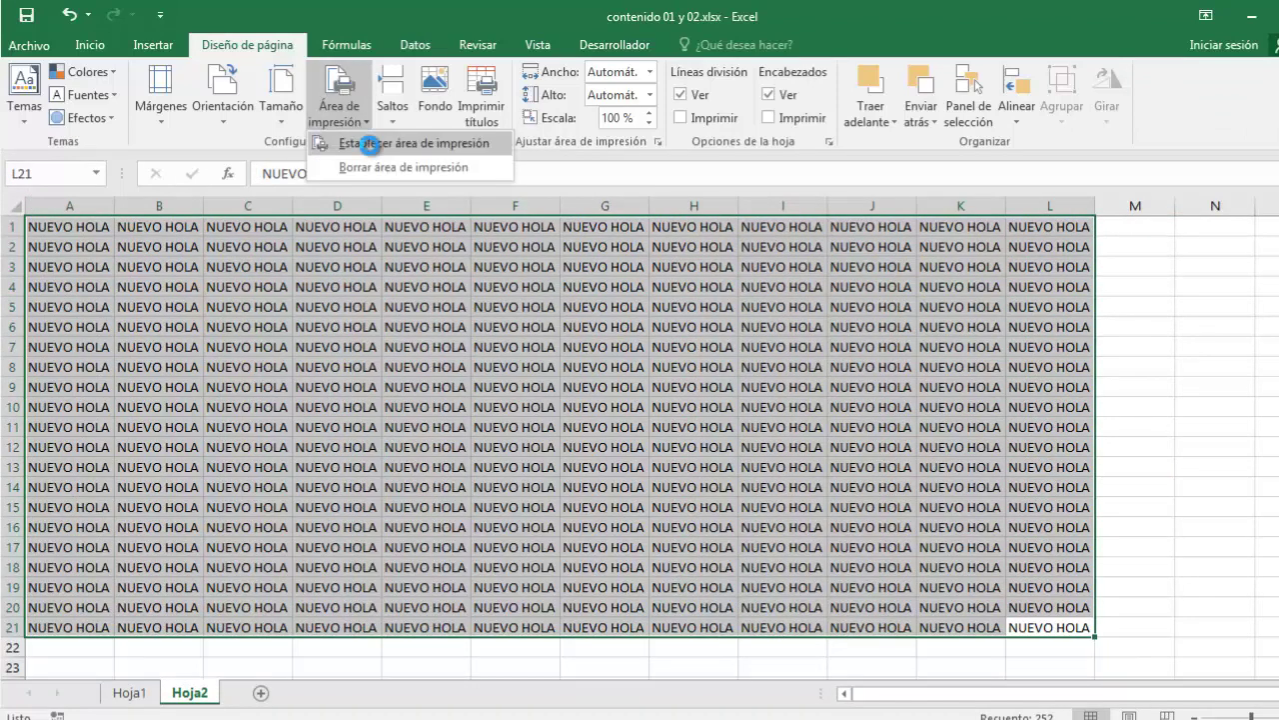
click(368, 143)
click(210, 120)
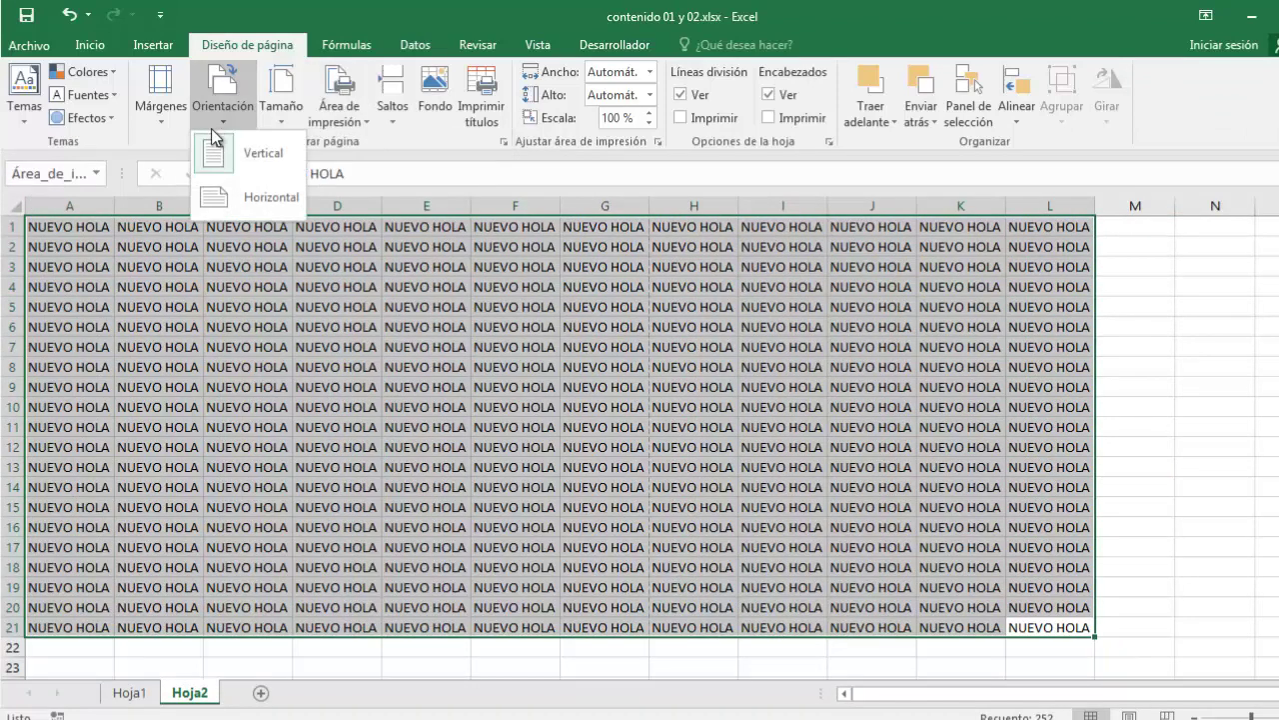
click(233, 194)
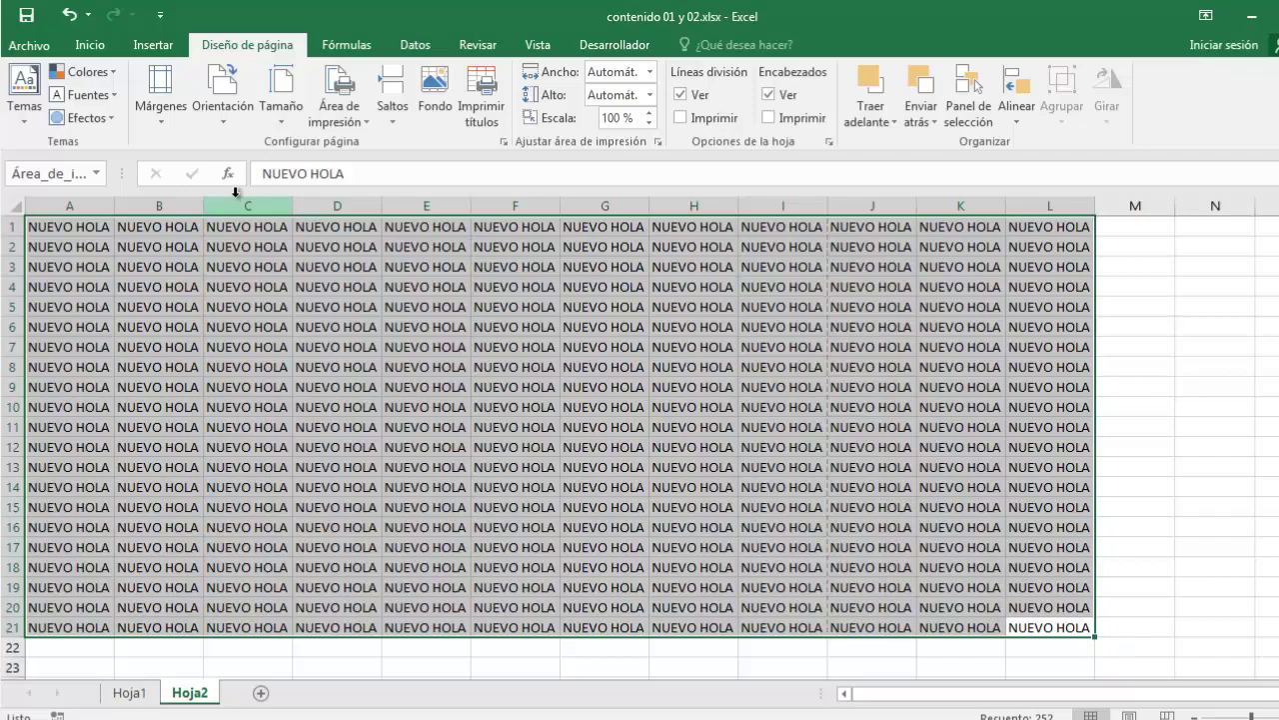
key(ctrl+q)
key(Escape)
Step: Fit all columns on one page in print settings and print Hoja2 to PDF
click(30, 52)
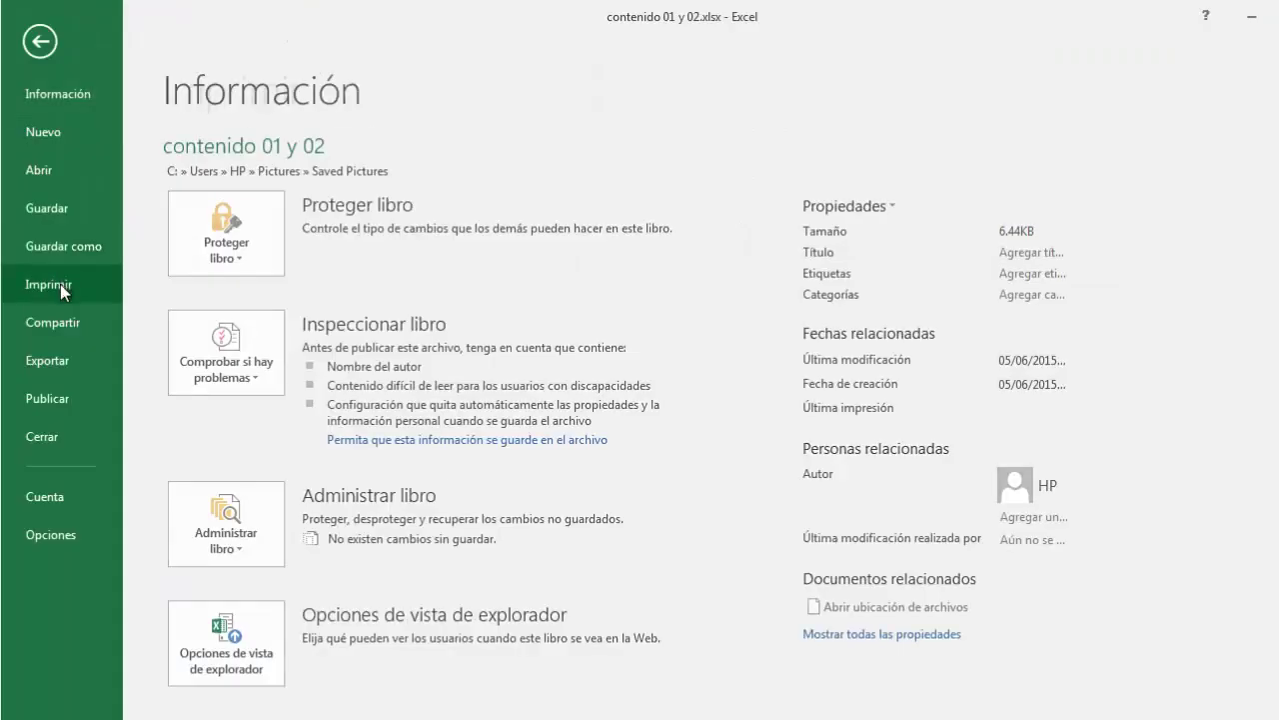
click(60, 283)
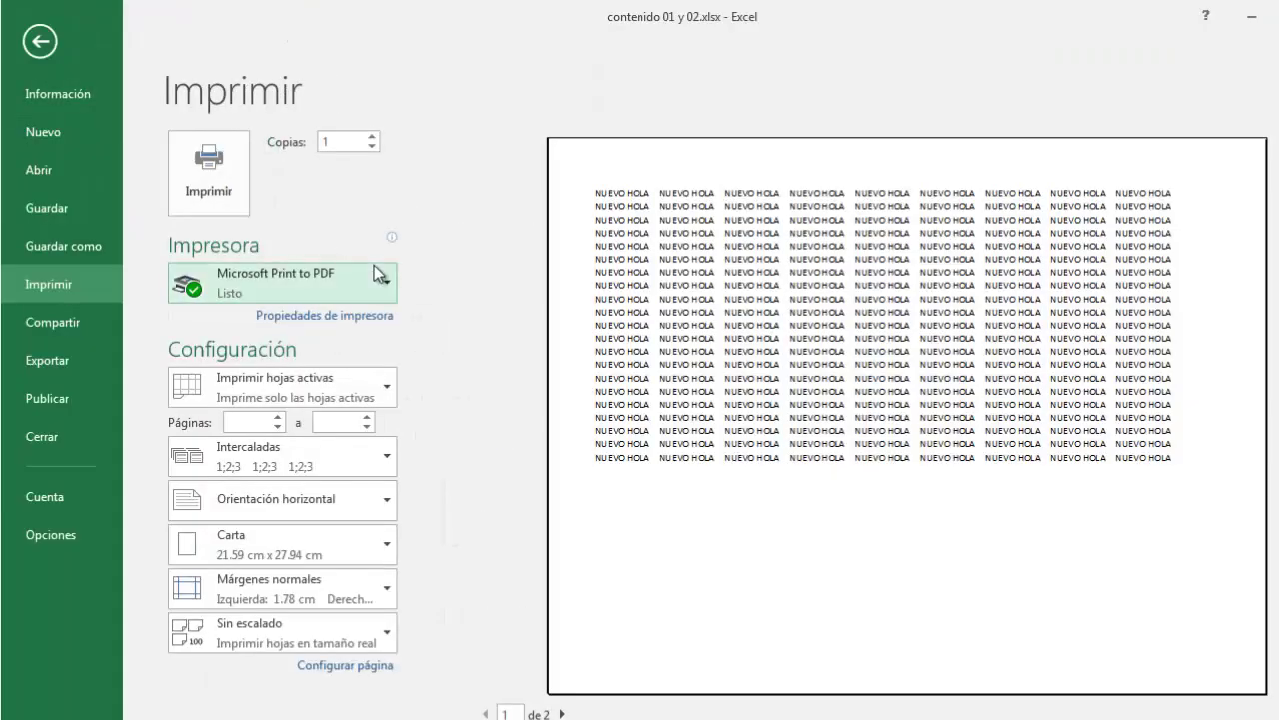
click(561, 714)
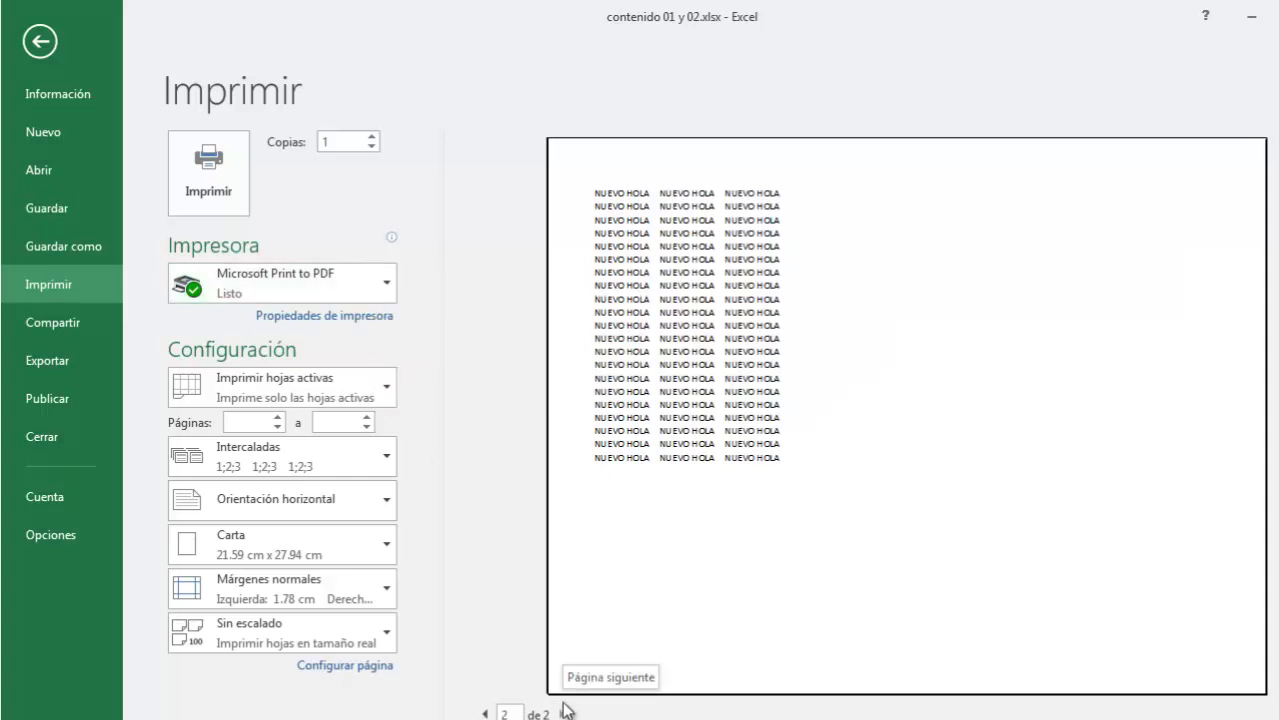
click(384, 633)
click(394, 506)
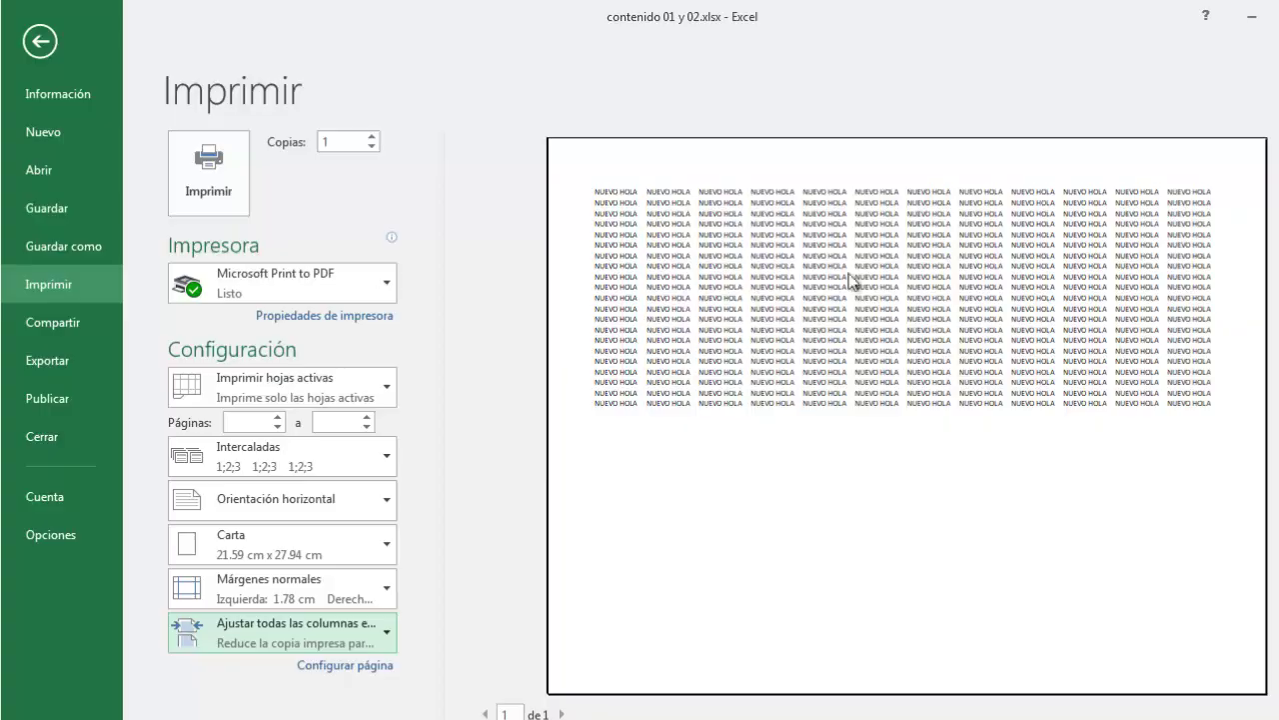
click(208, 172)
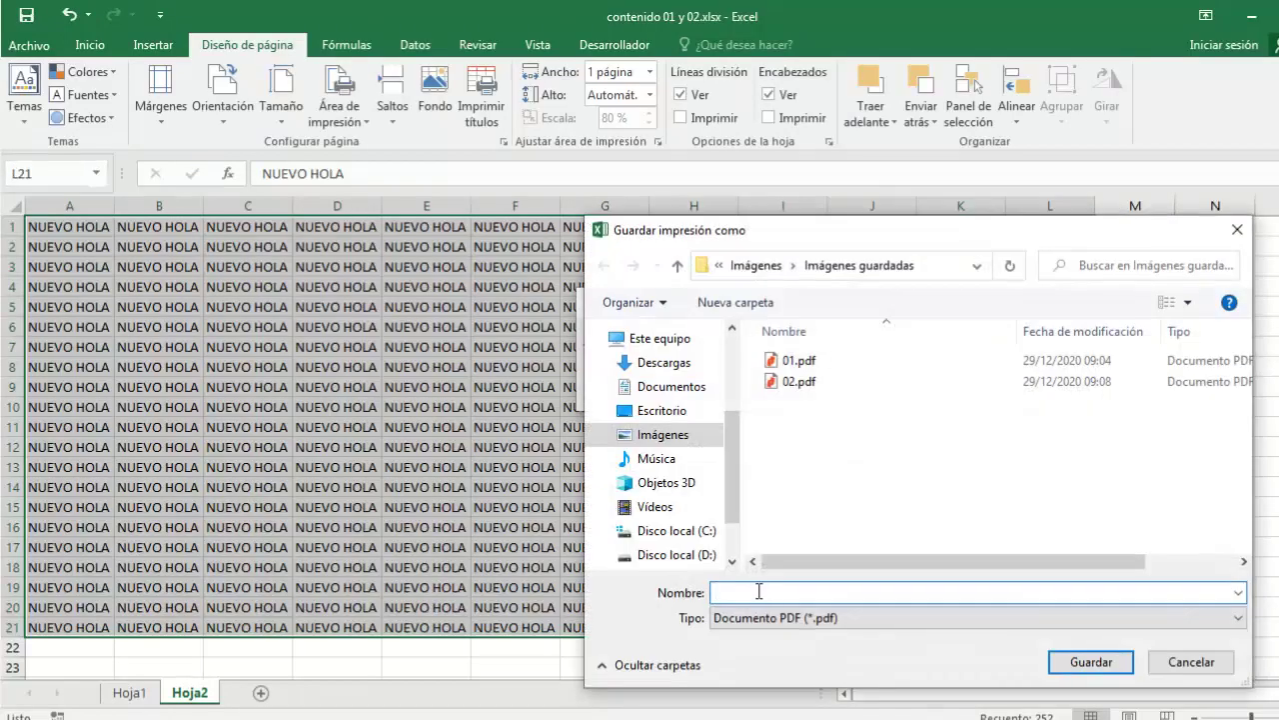
Step: Save the Hoja2 printout as the PDF 03
text(03)
click(1091, 662)
click(1215, 547)
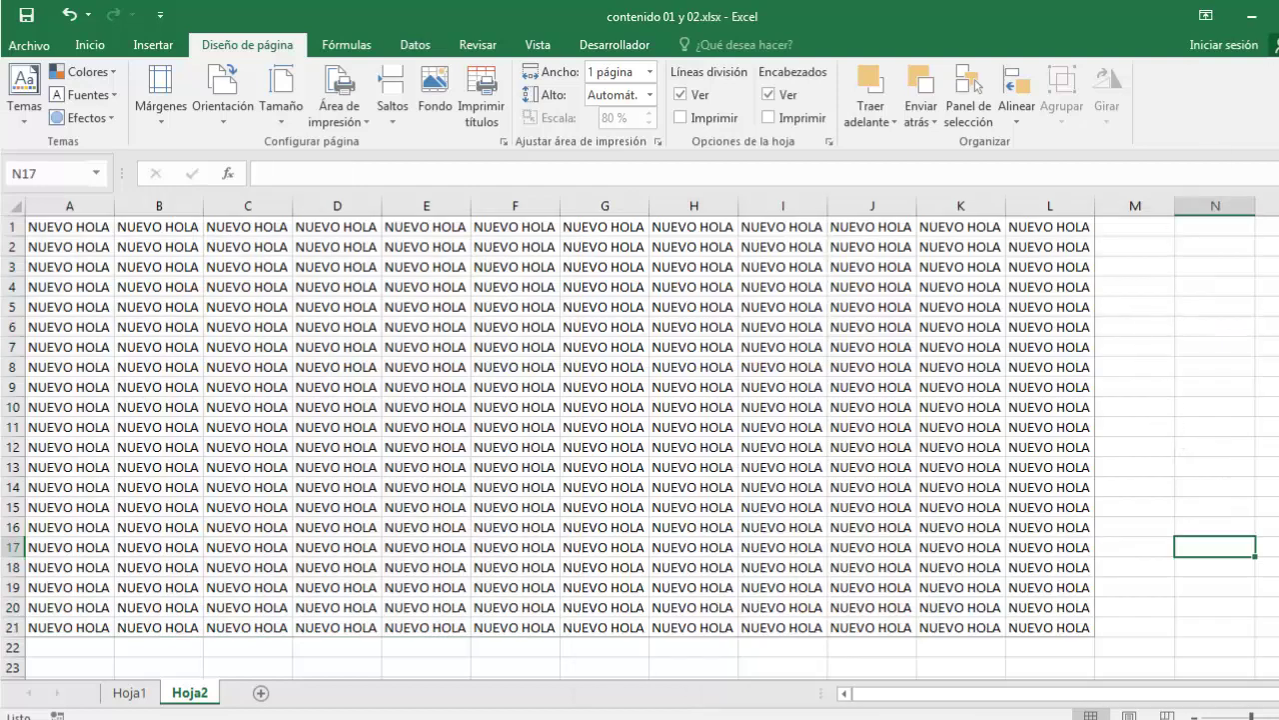
Step: Close Excel, answering the save prompt, and select the conclusiones document
key(alt+F4)
key(Return)
click(564, 183)
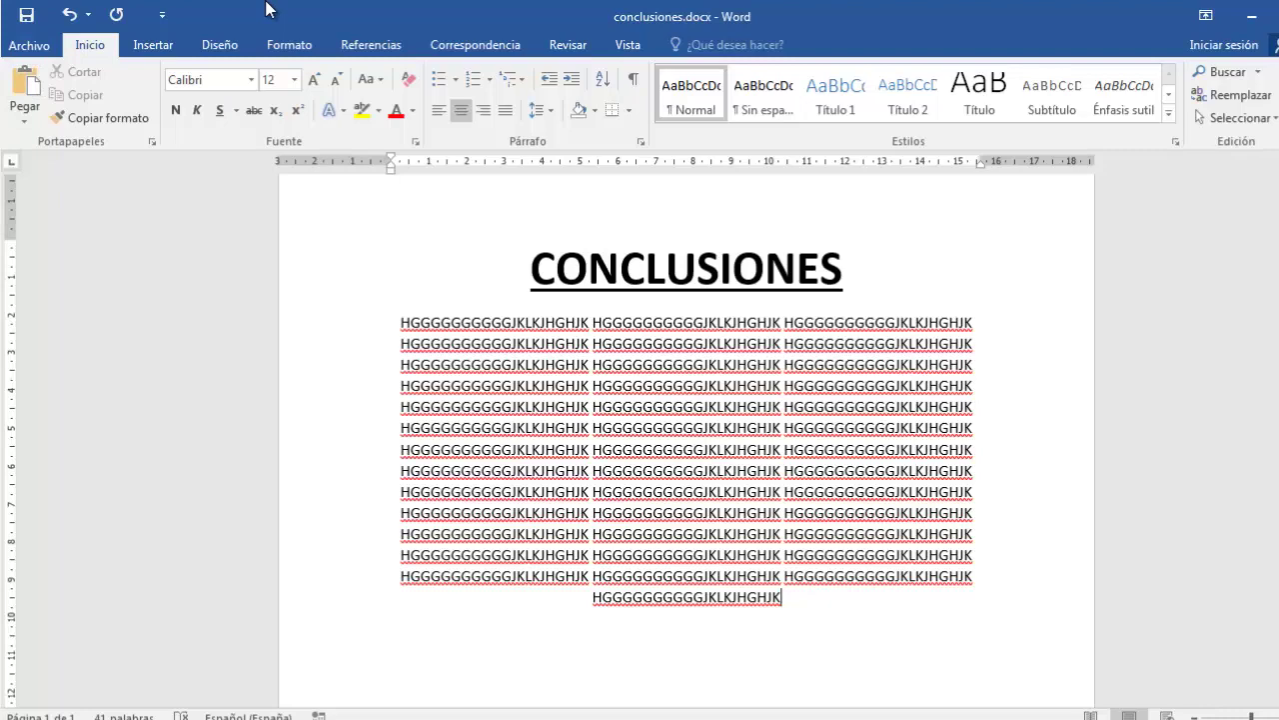
Step: Print the conclusiones document to PDF, saving it as 04 in Imágenes guardadas
click(28, 45)
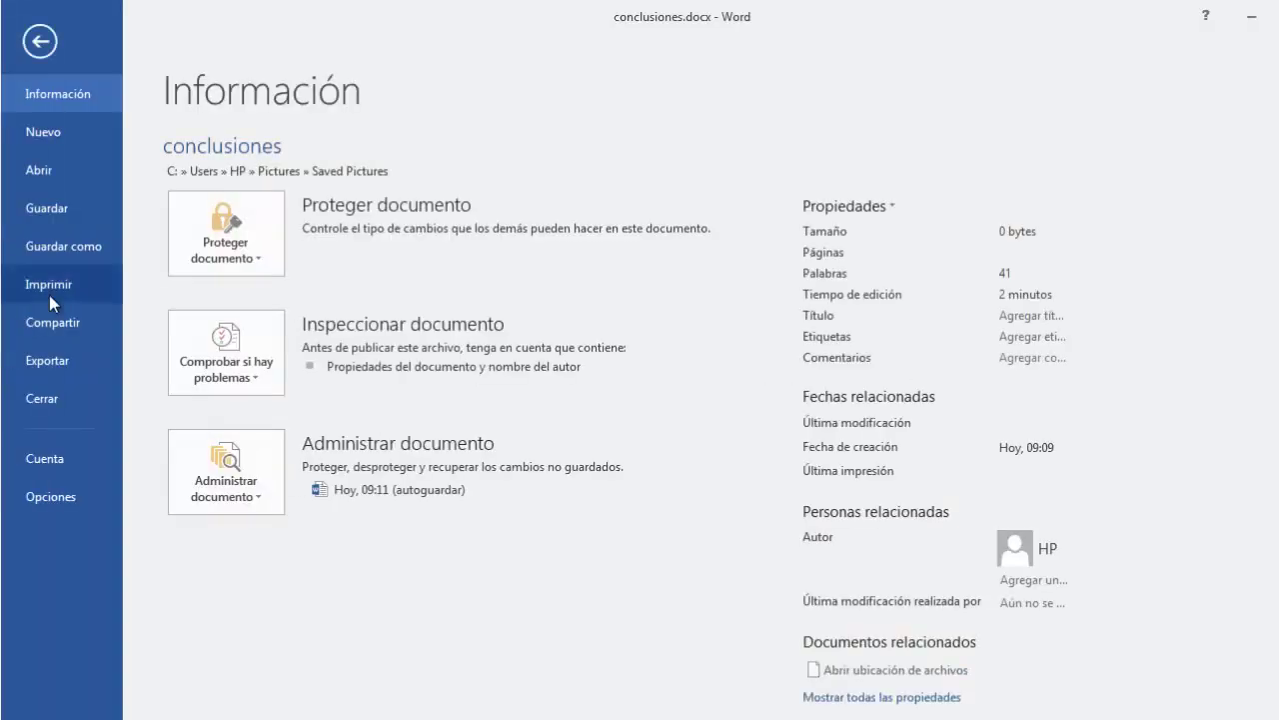
click(49, 293)
click(209, 171)
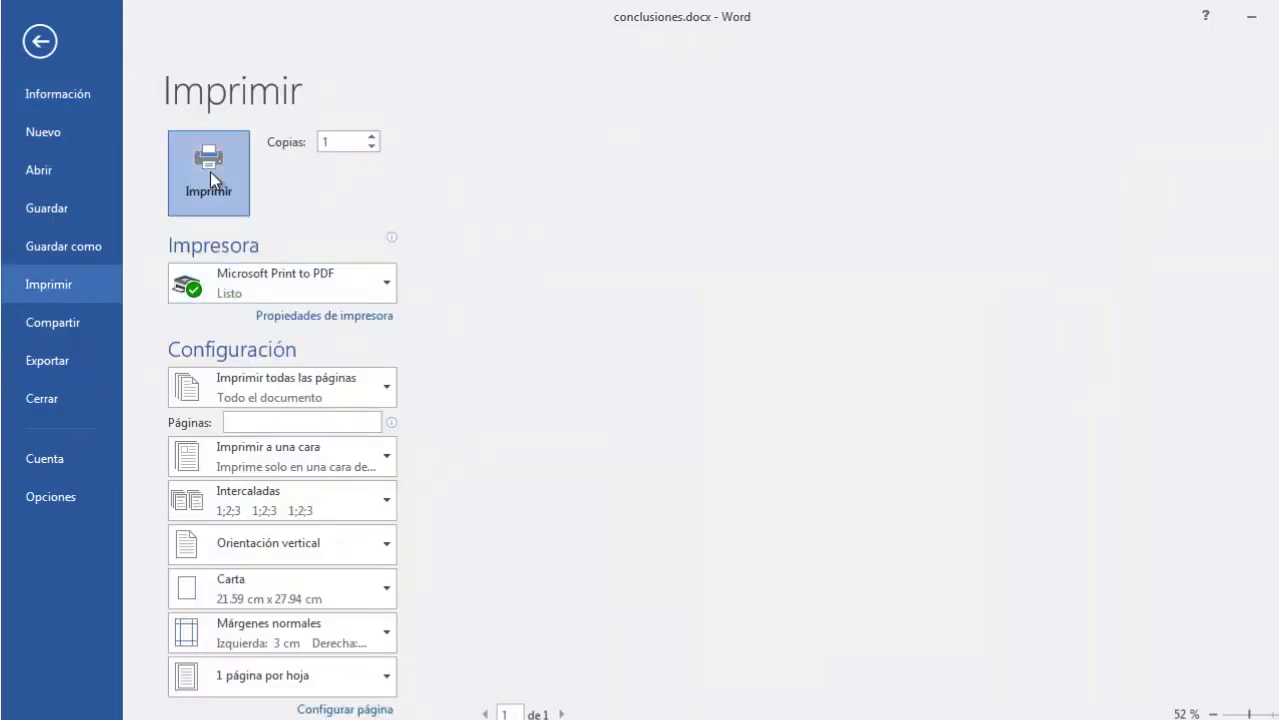
click(268, 378)
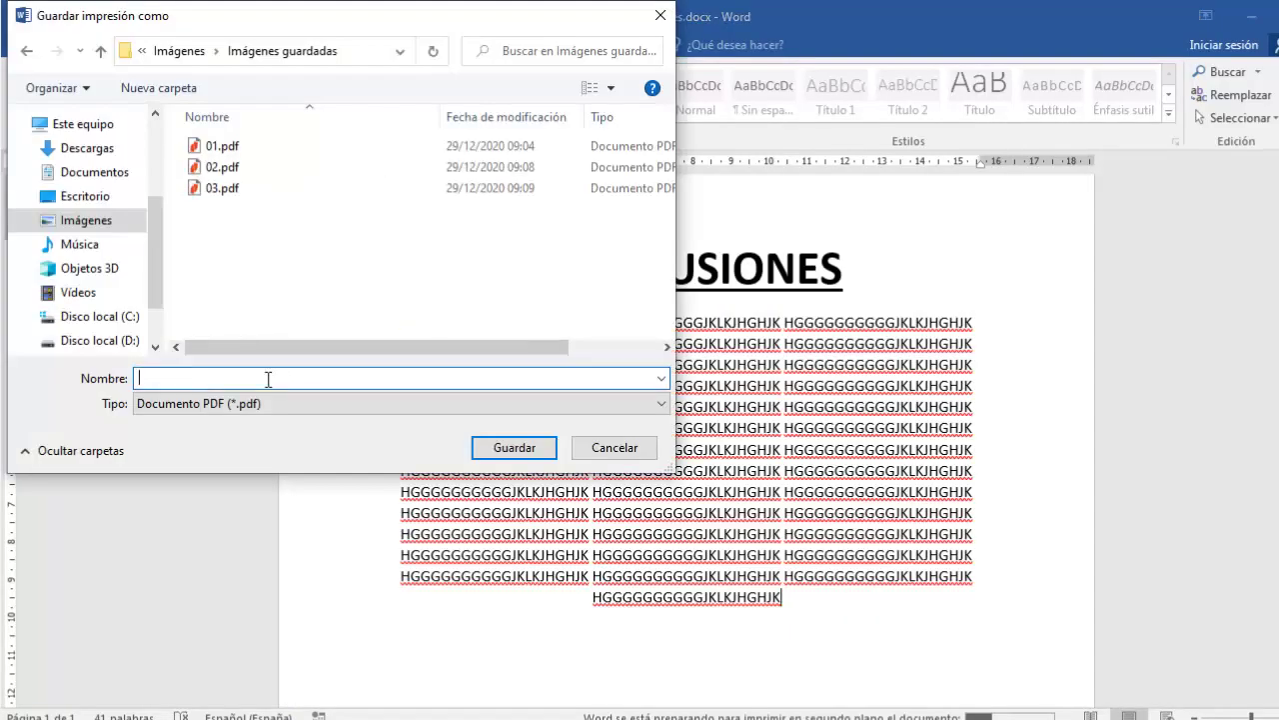
text(04)
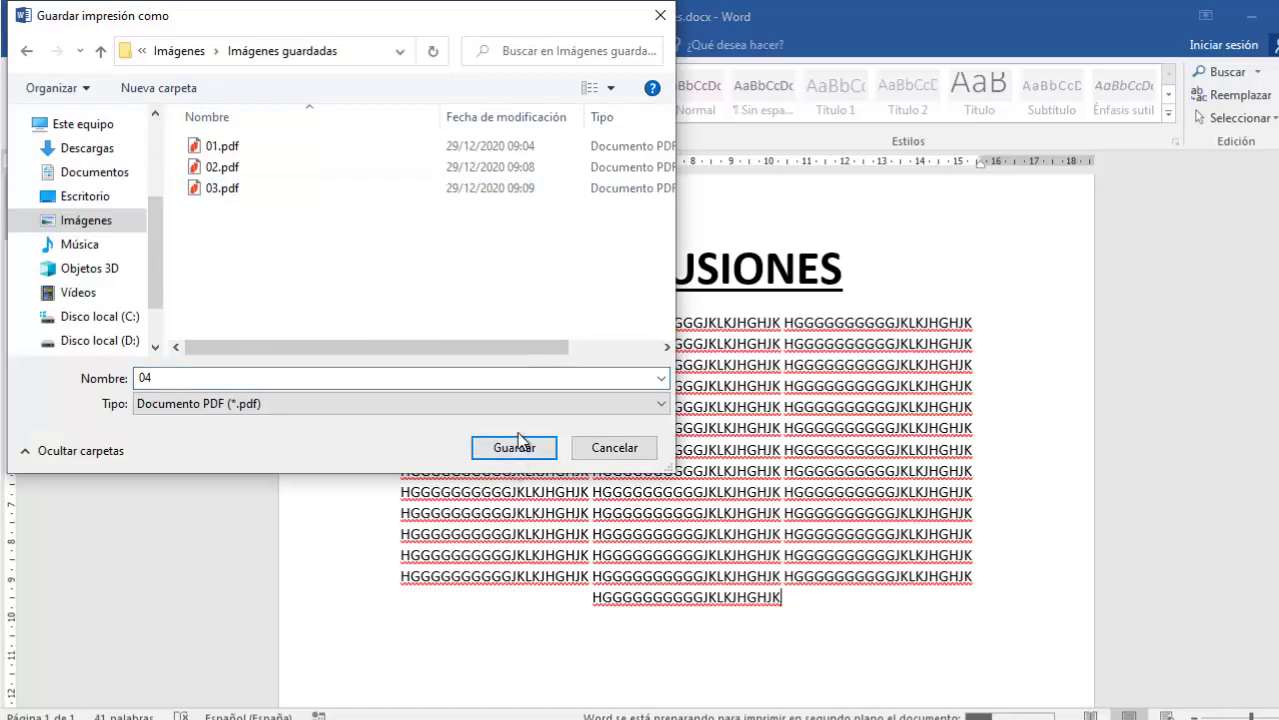
click(514, 448)
click(649, 351)
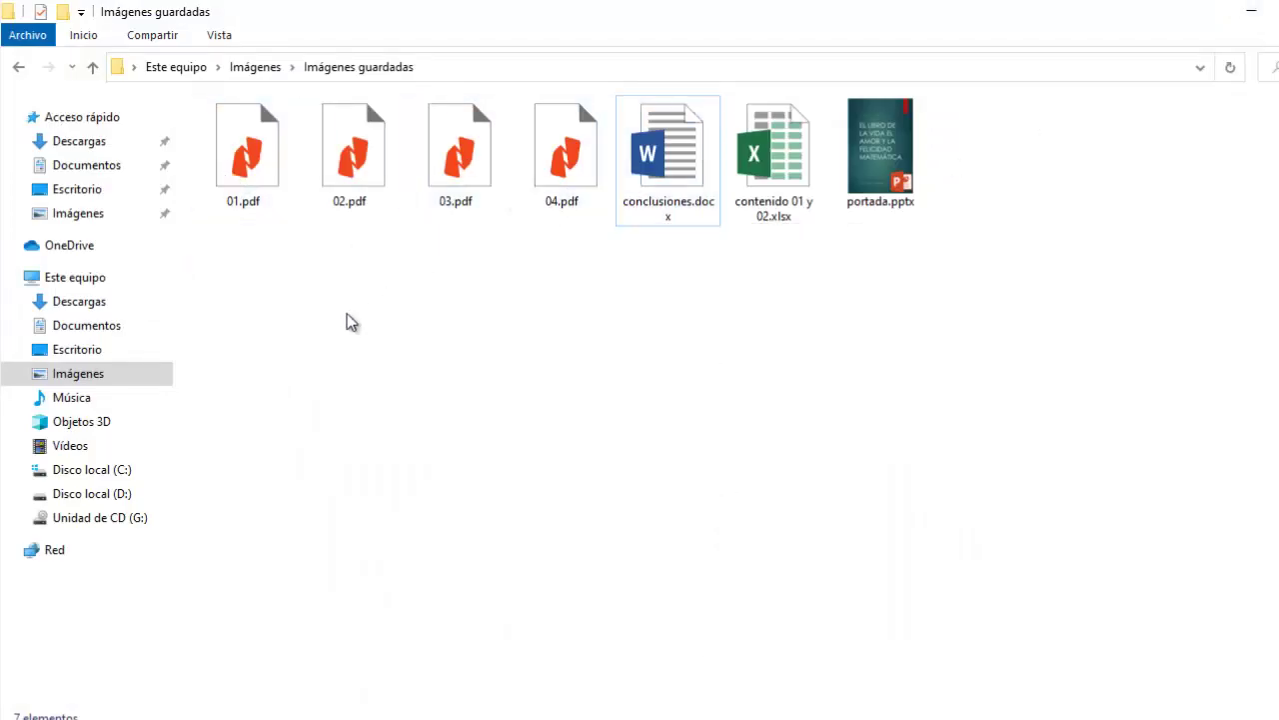
Step: Open 01.pdf from Imágenes guardadas so it shows in Nitro Pro
double_click(248, 158)
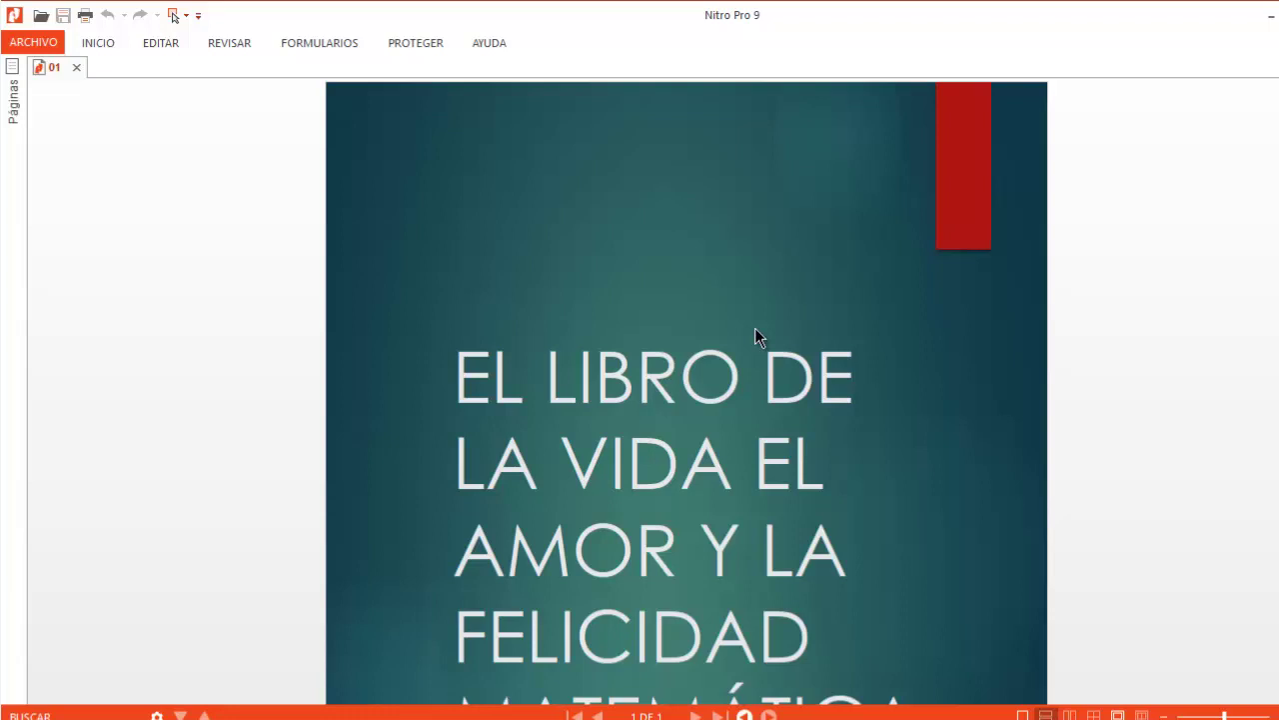
Step: Start inserting pages into 01 from the EDITAR tab, choosing 02.pdf as the source file
click(162, 43)
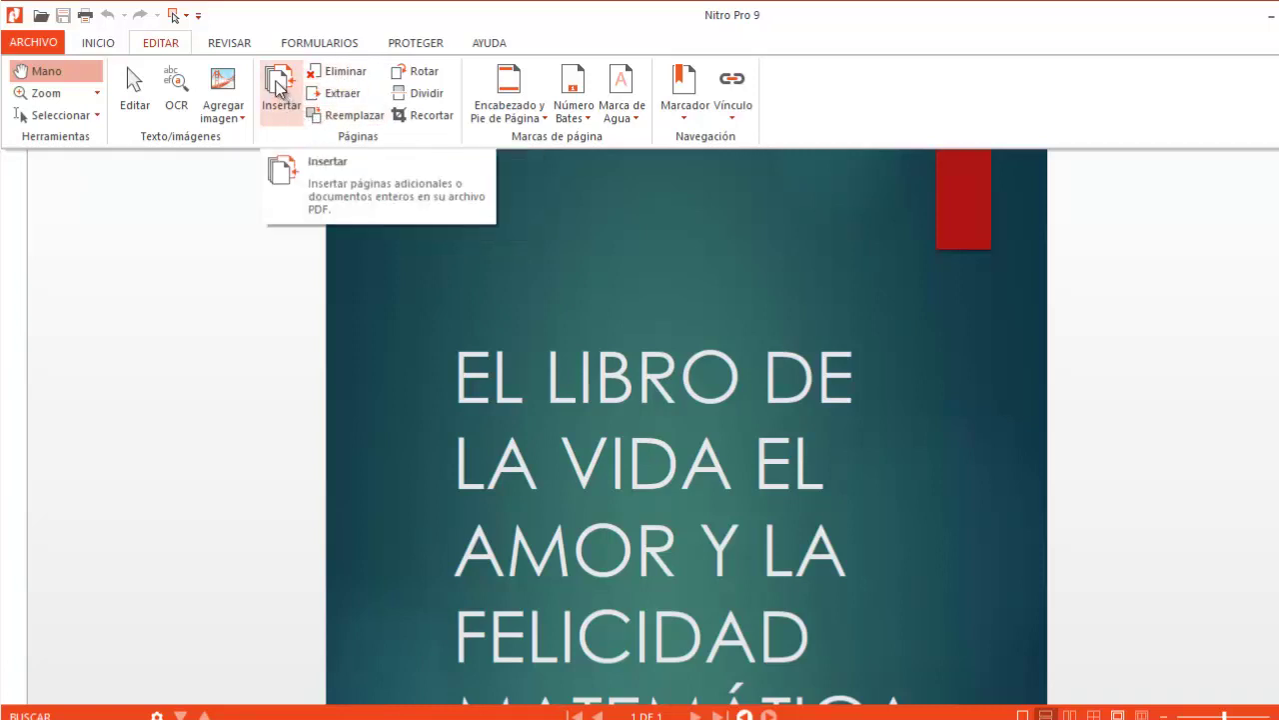
click(279, 88)
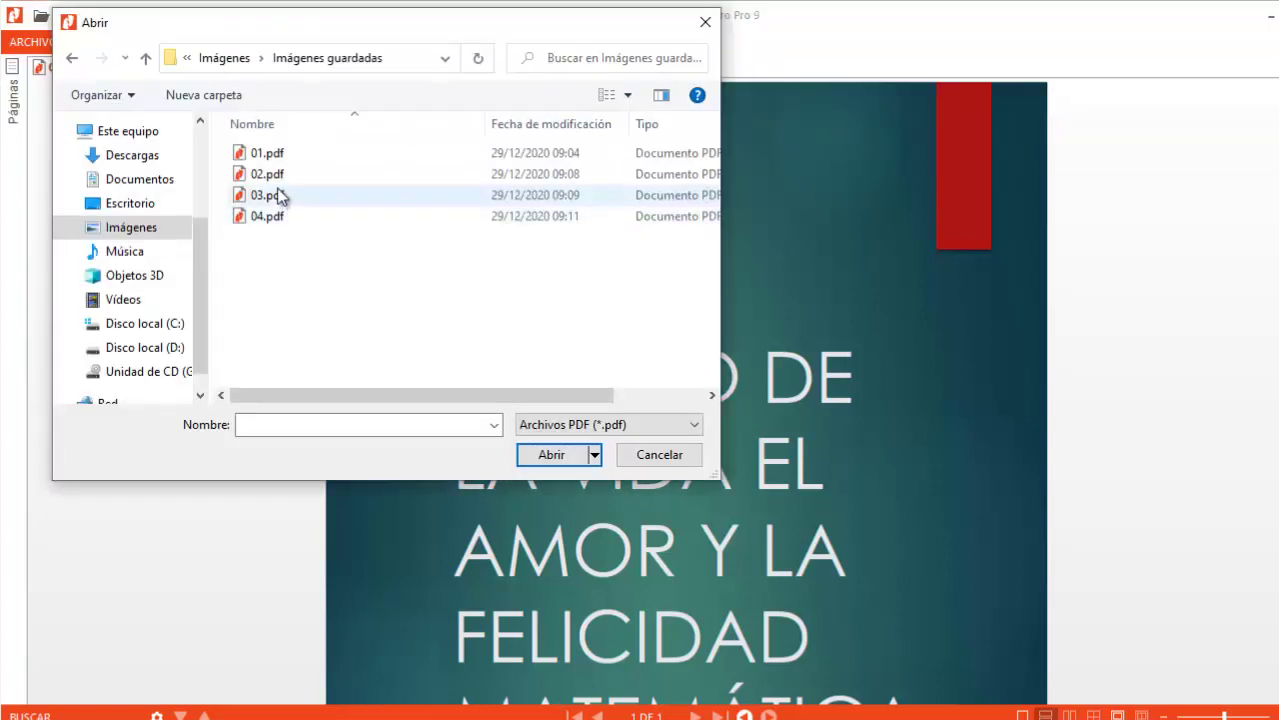
click(270, 176)
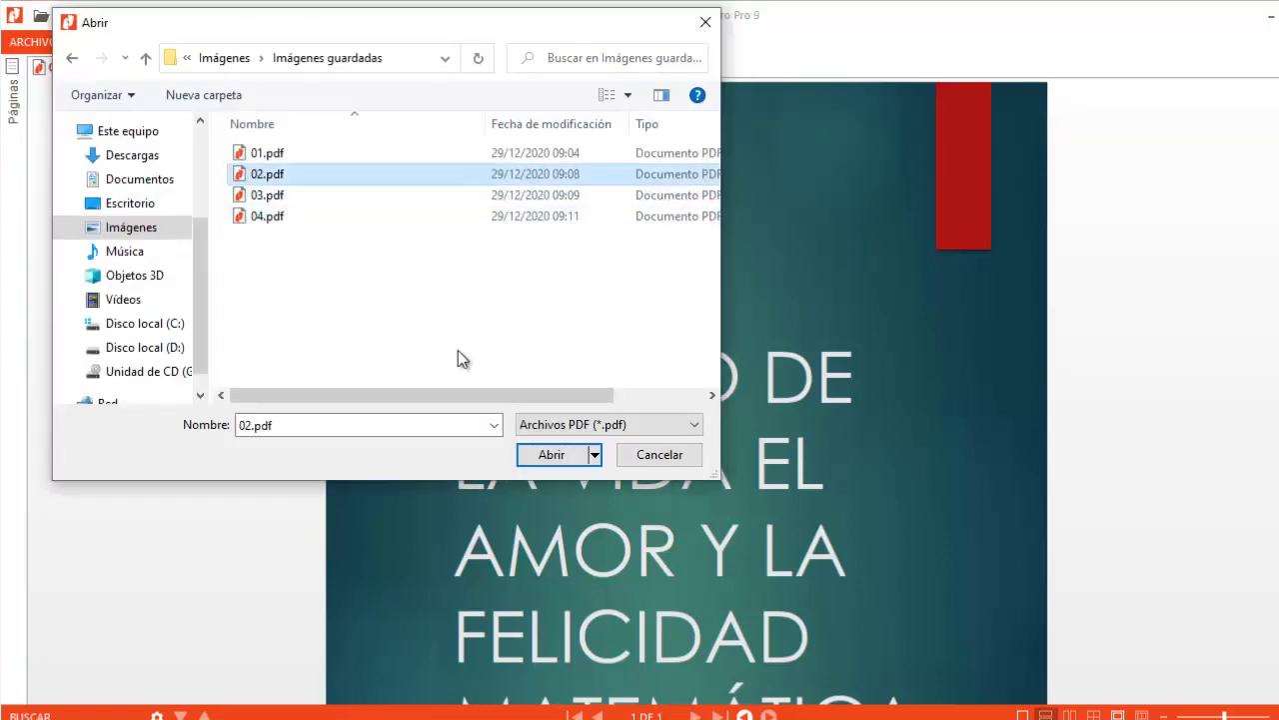
click(560, 458)
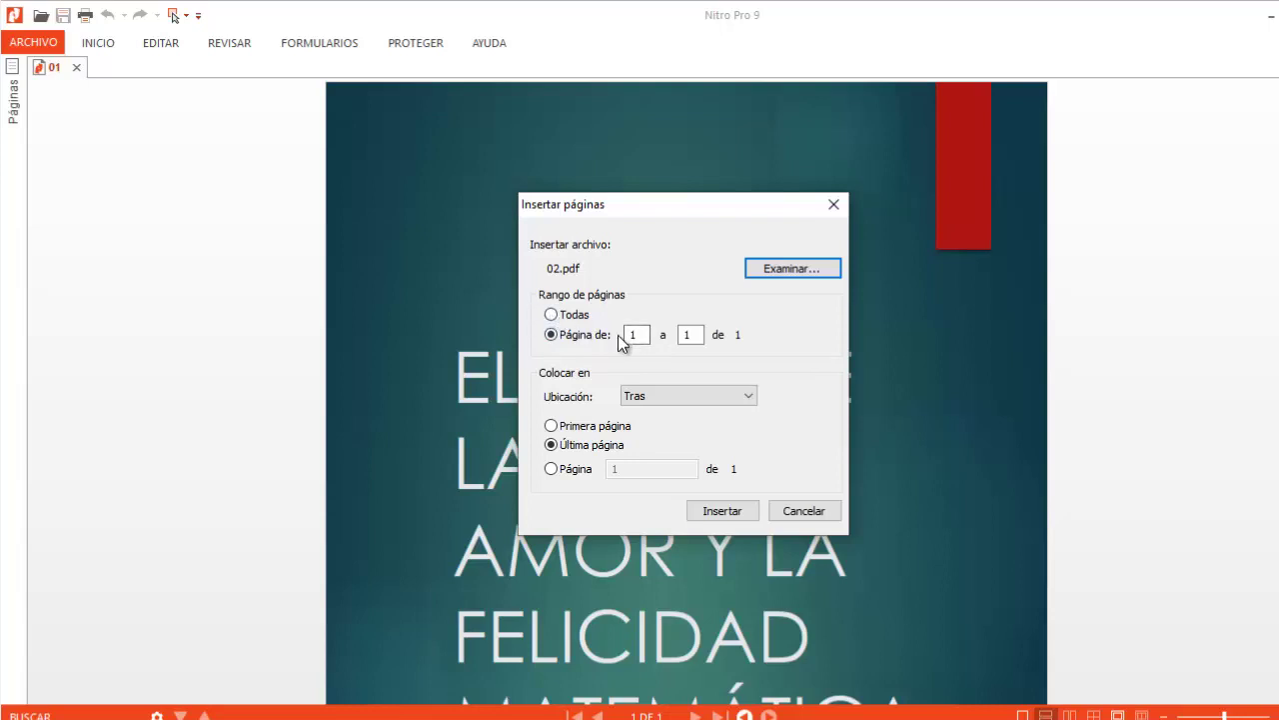
Step: Insert all pages of 02.pdf after the last page (Todas, Tras, Última página)
click(565, 315)
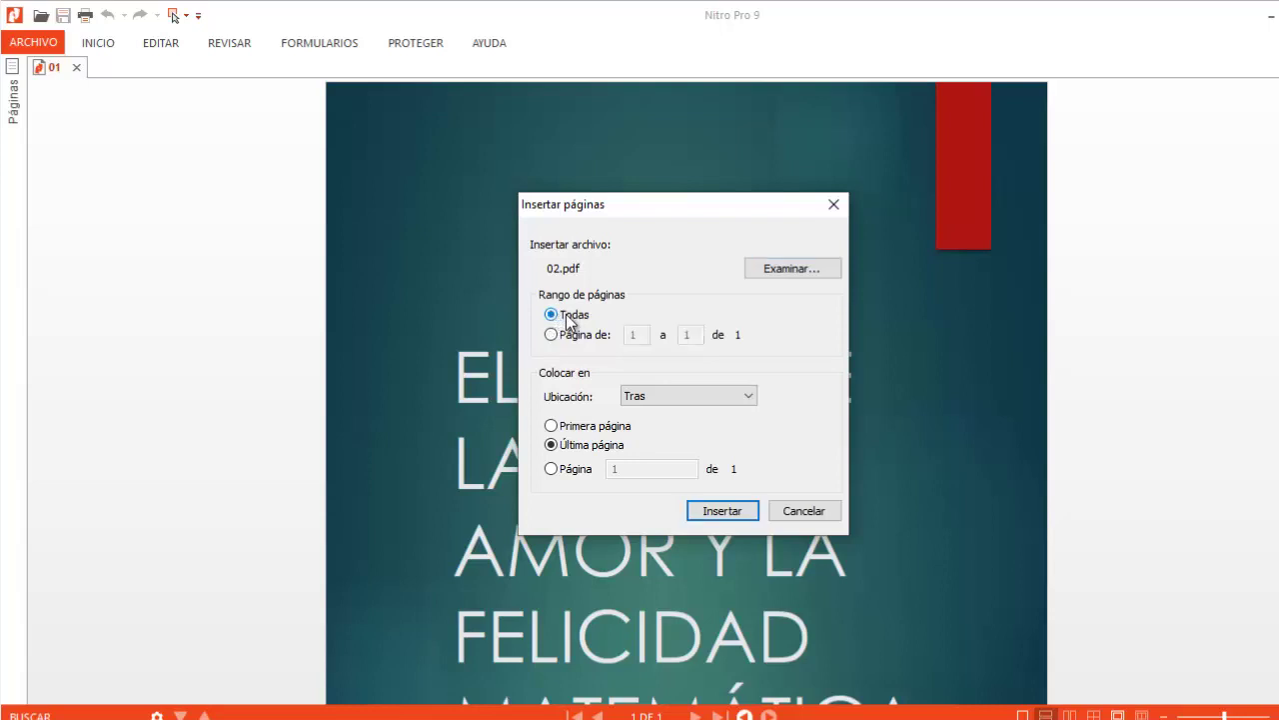
click(689, 395)
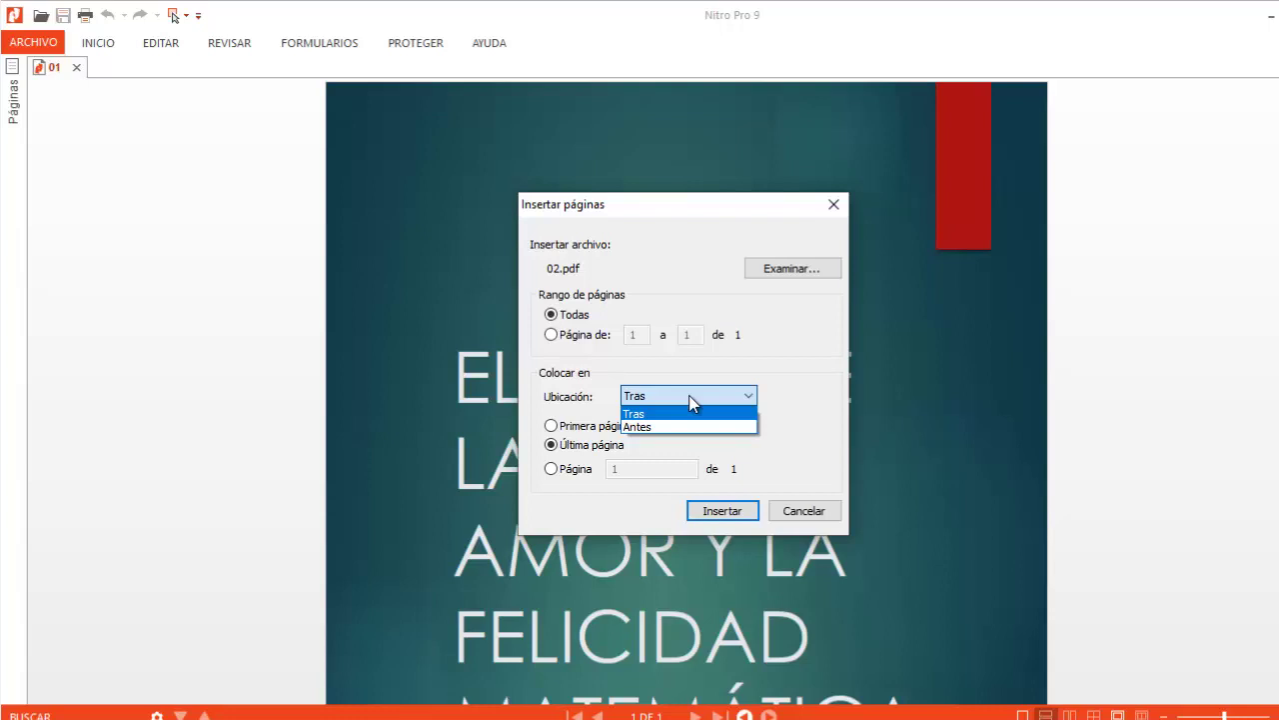
click(658, 415)
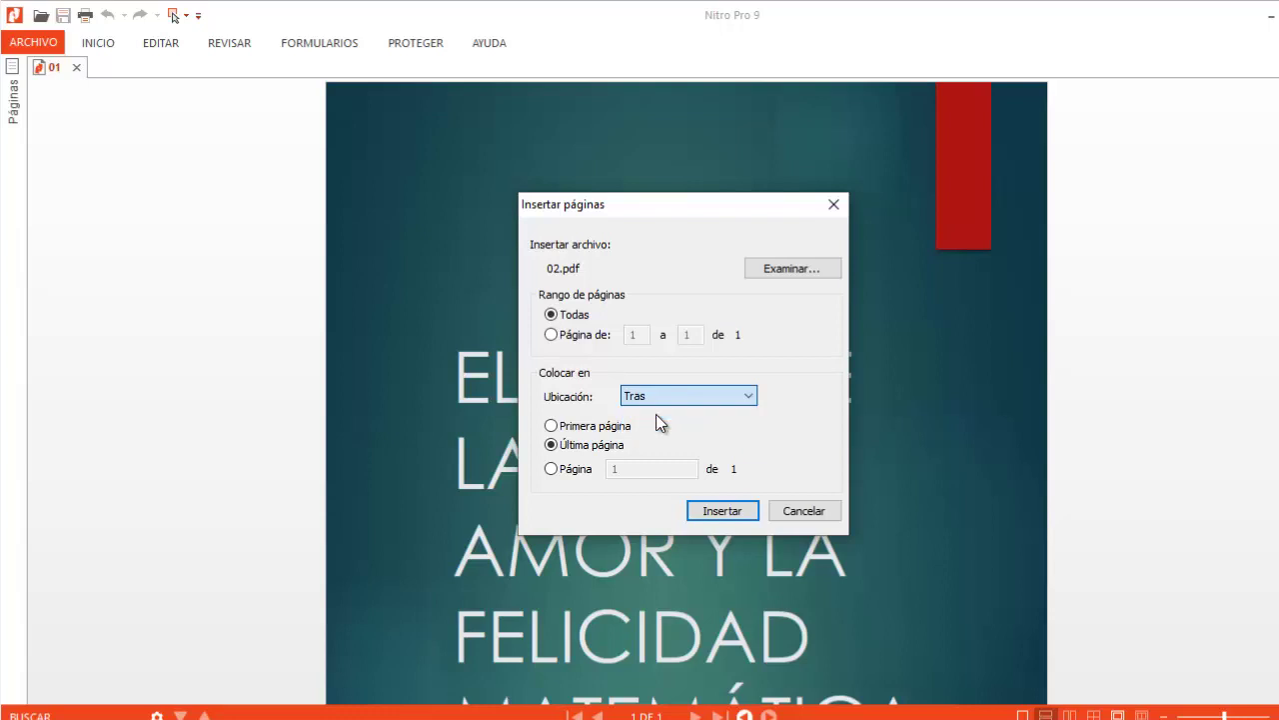
click(574, 450)
click(723, 511)
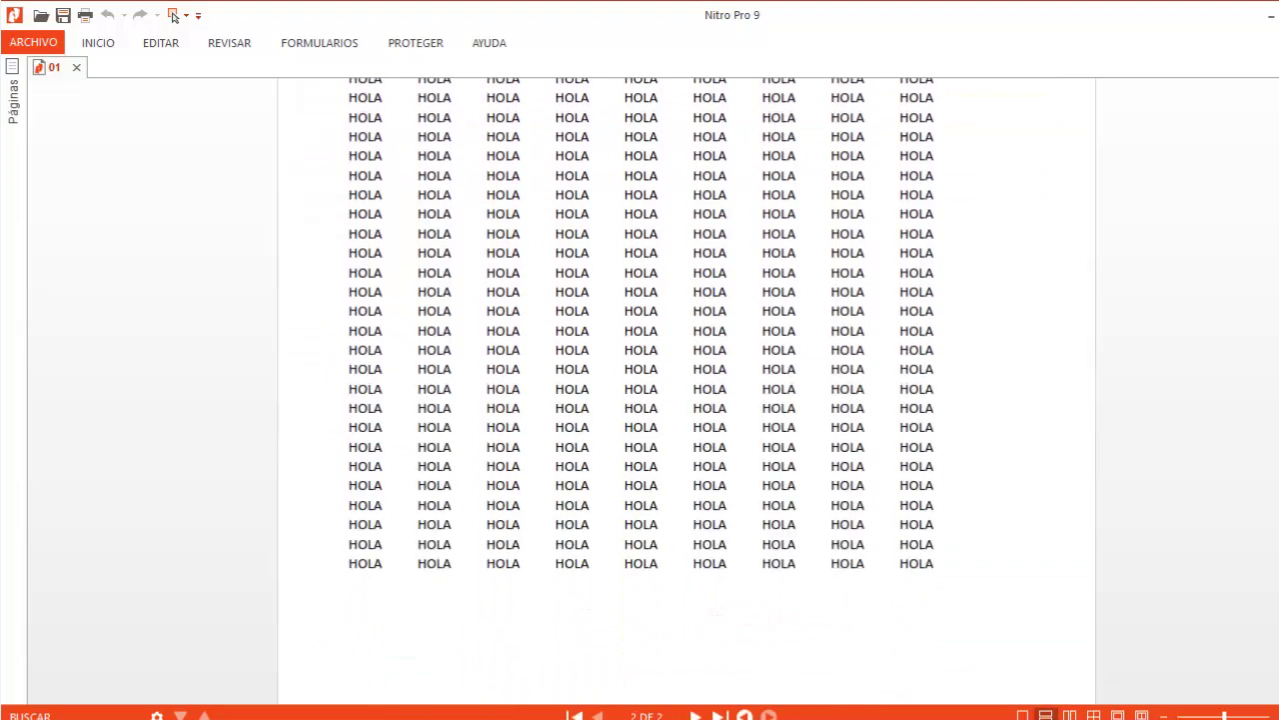
Step: Insert all pages of 03.pdf after the last page of the document
click(159, 42)
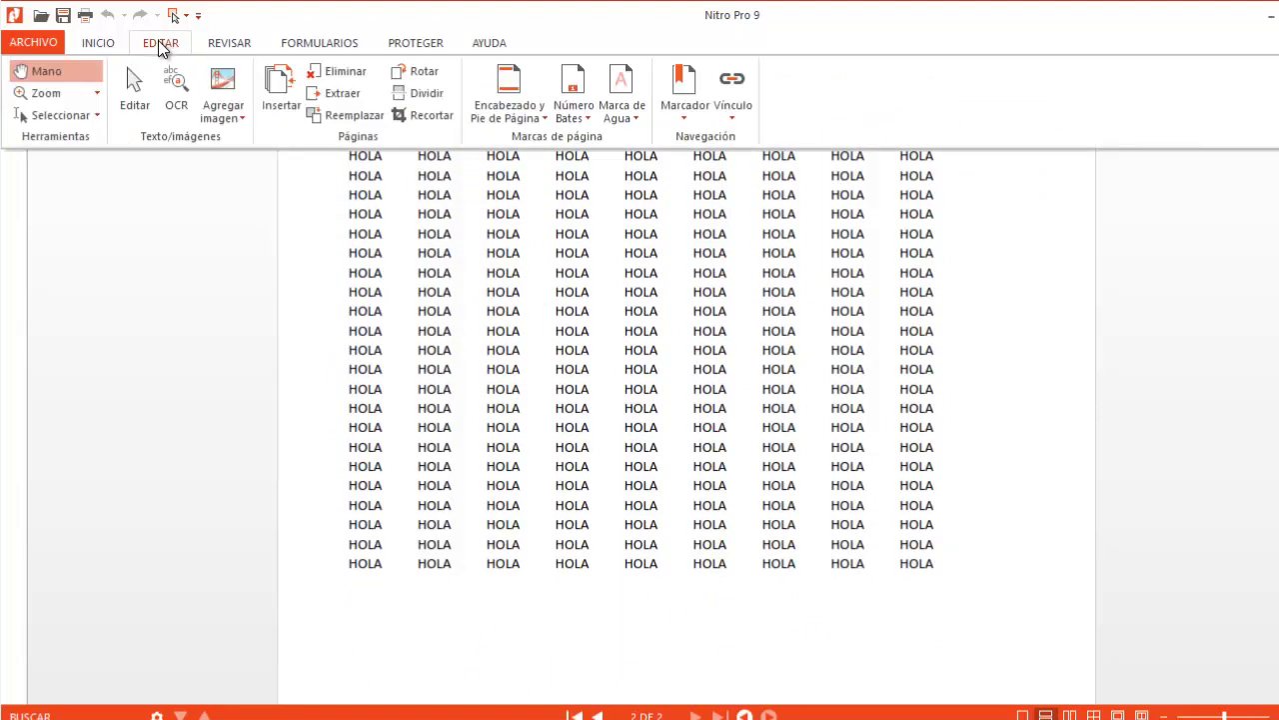
click(277, 95)
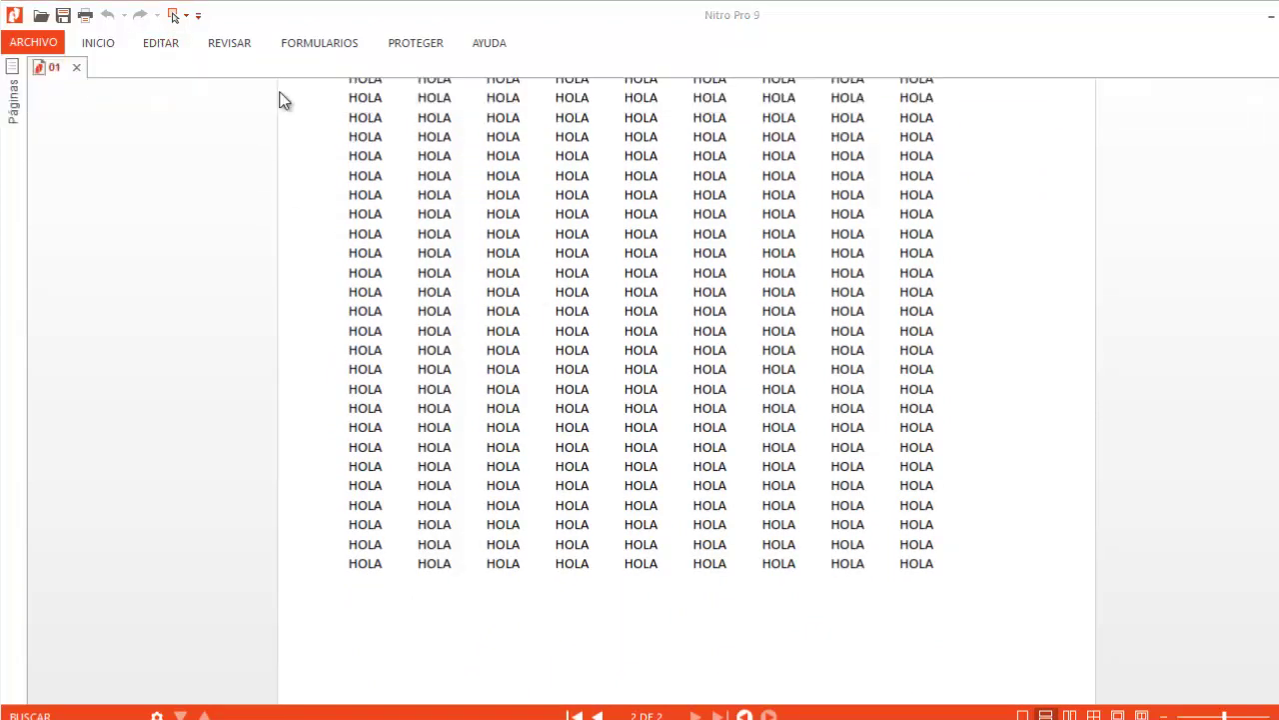
click(257, 194)
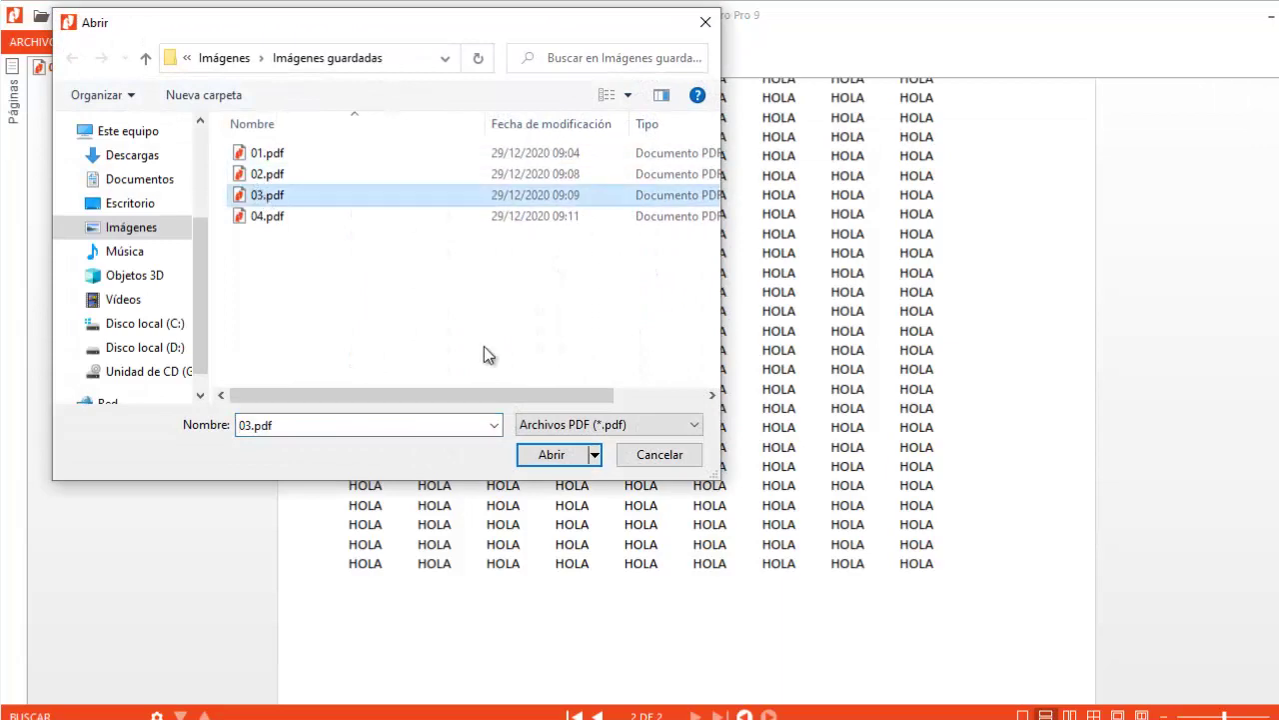
click(550, 451)
click(742, 509)
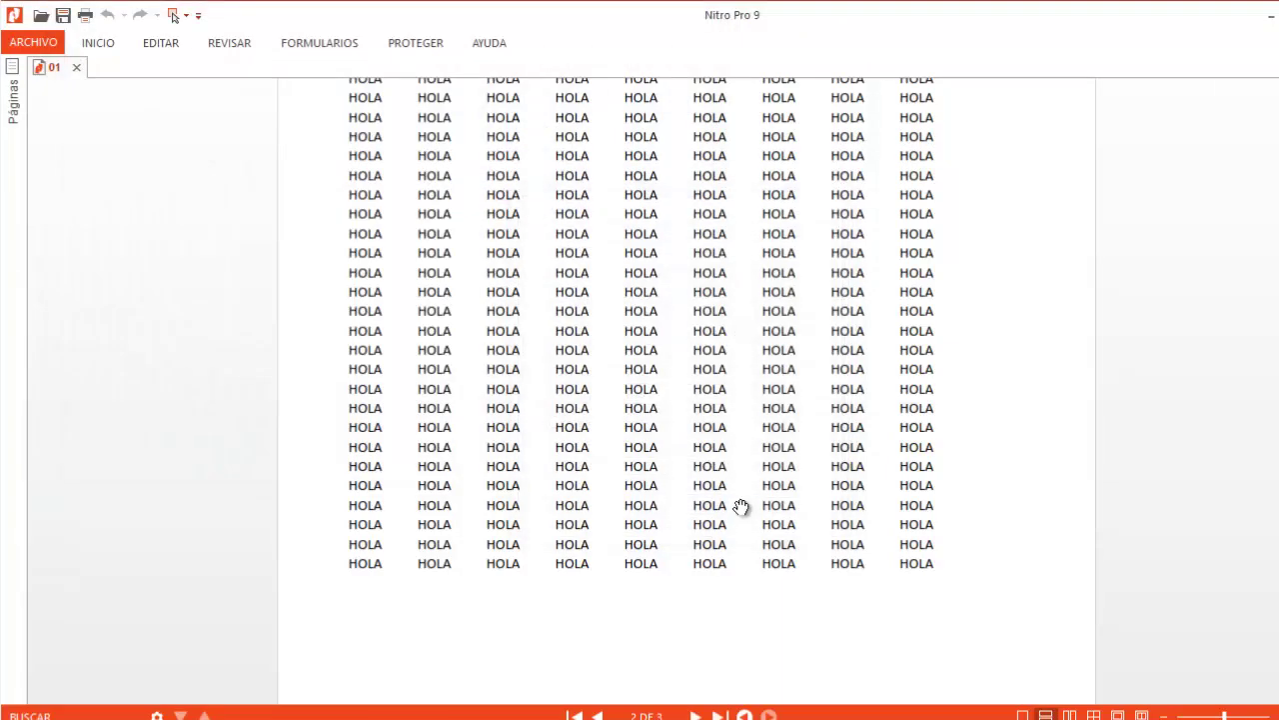
scroll(781, 363, down, 3)
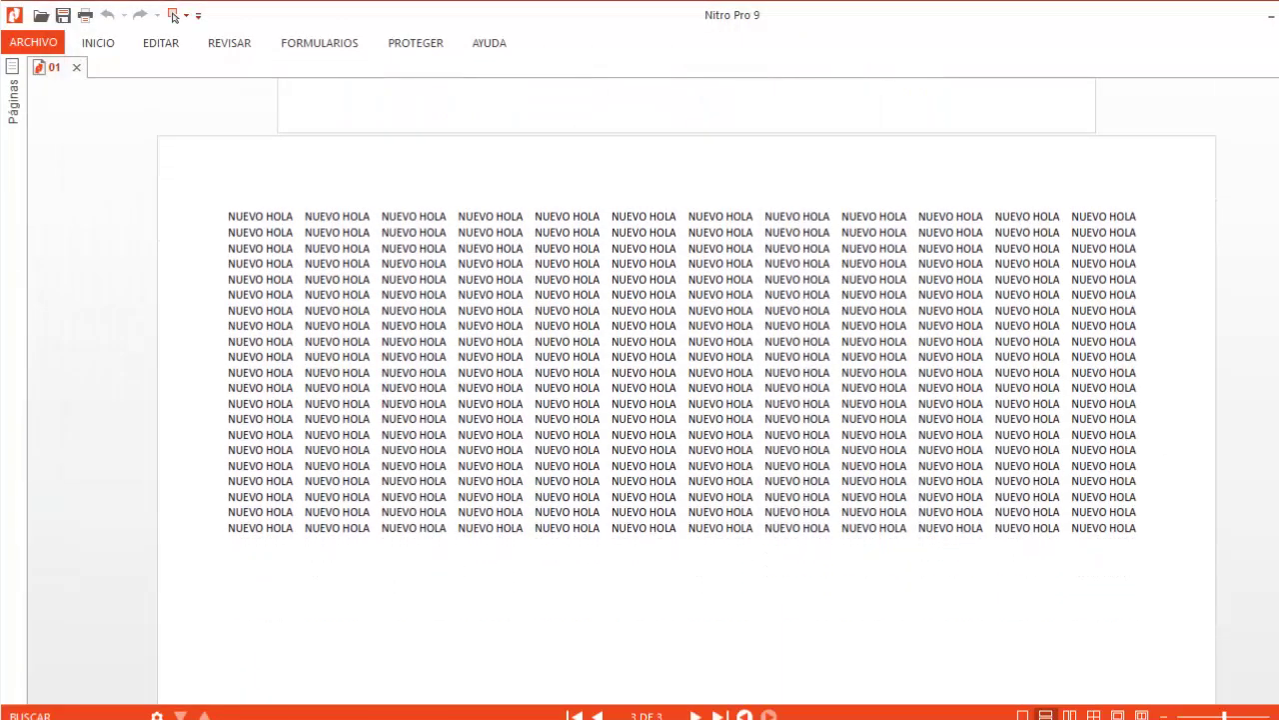
Step: Insert 04.pdf as the final page, bringing the document to four pages
click(158, 43)
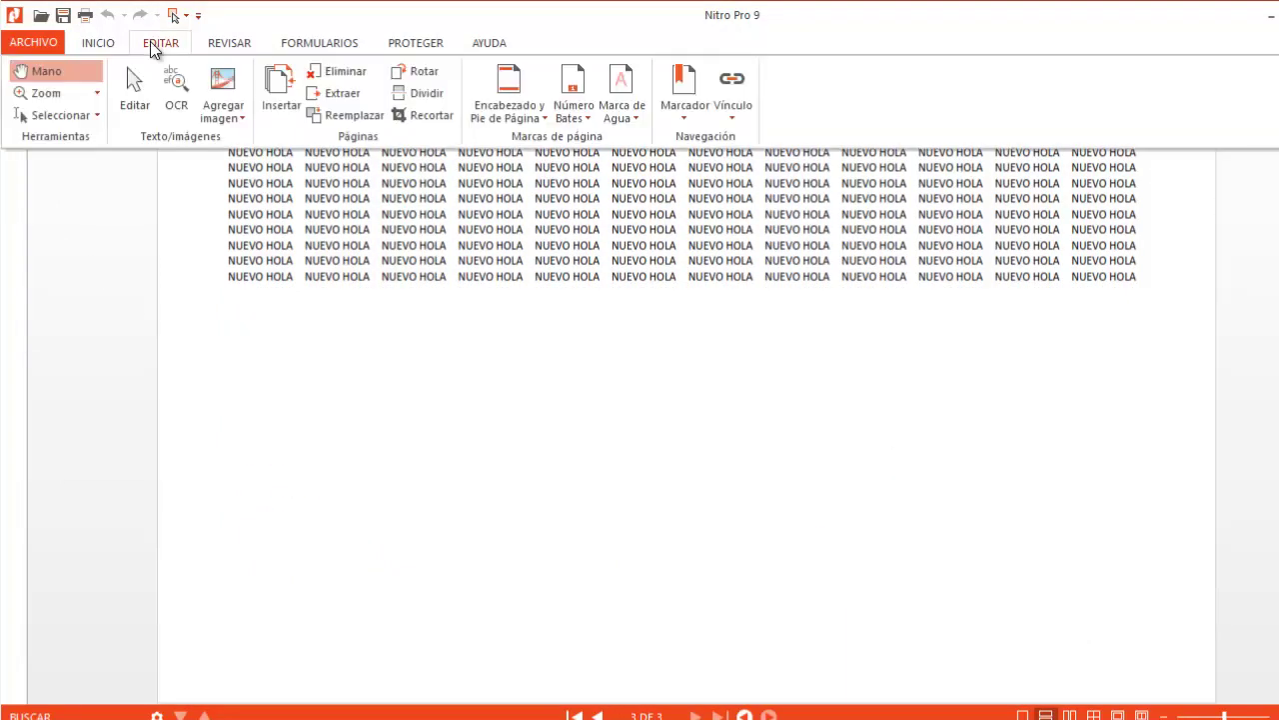
click(196, 84)
click(480, 216)
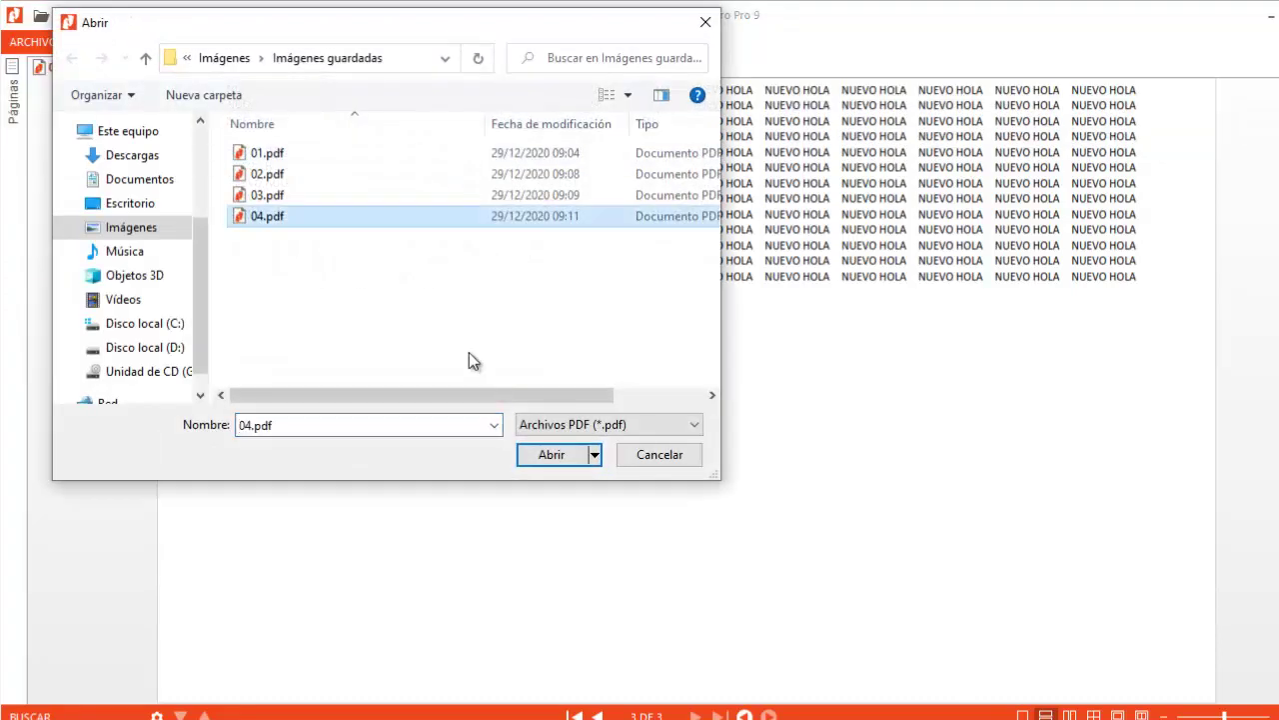
click(555, 462)
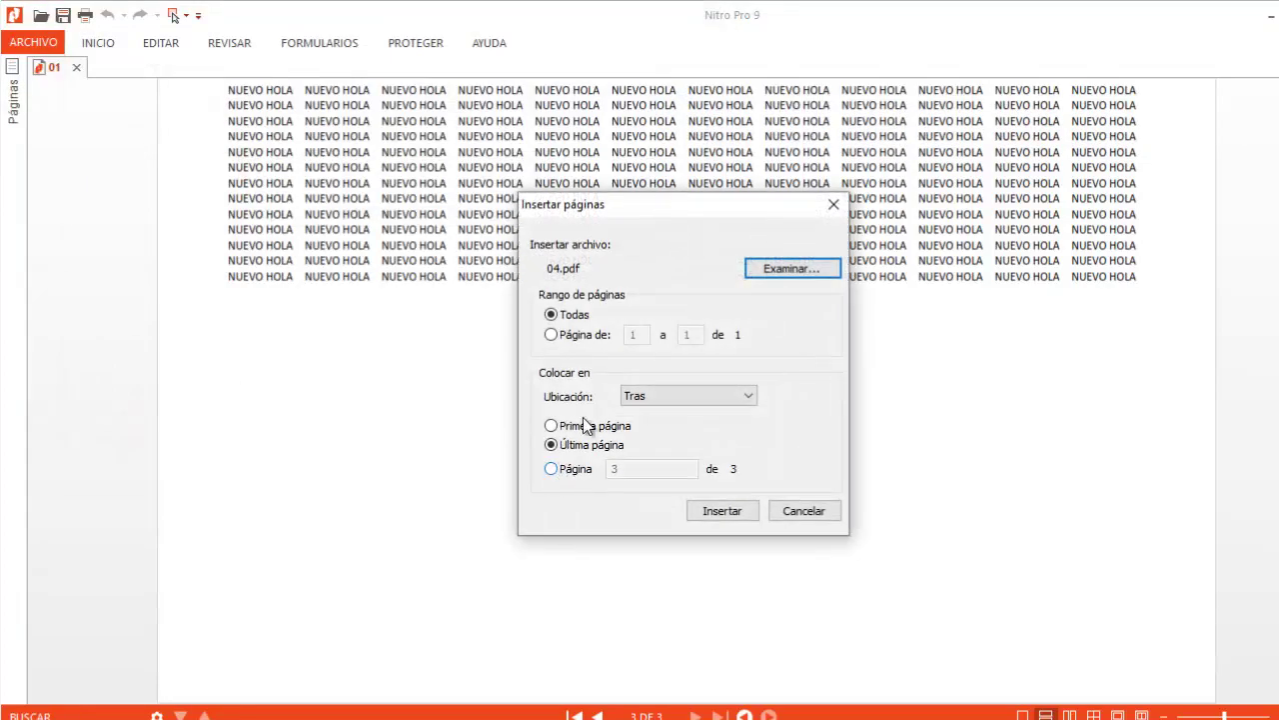
click(717, 505)
scroll(984, 426, up, 15)
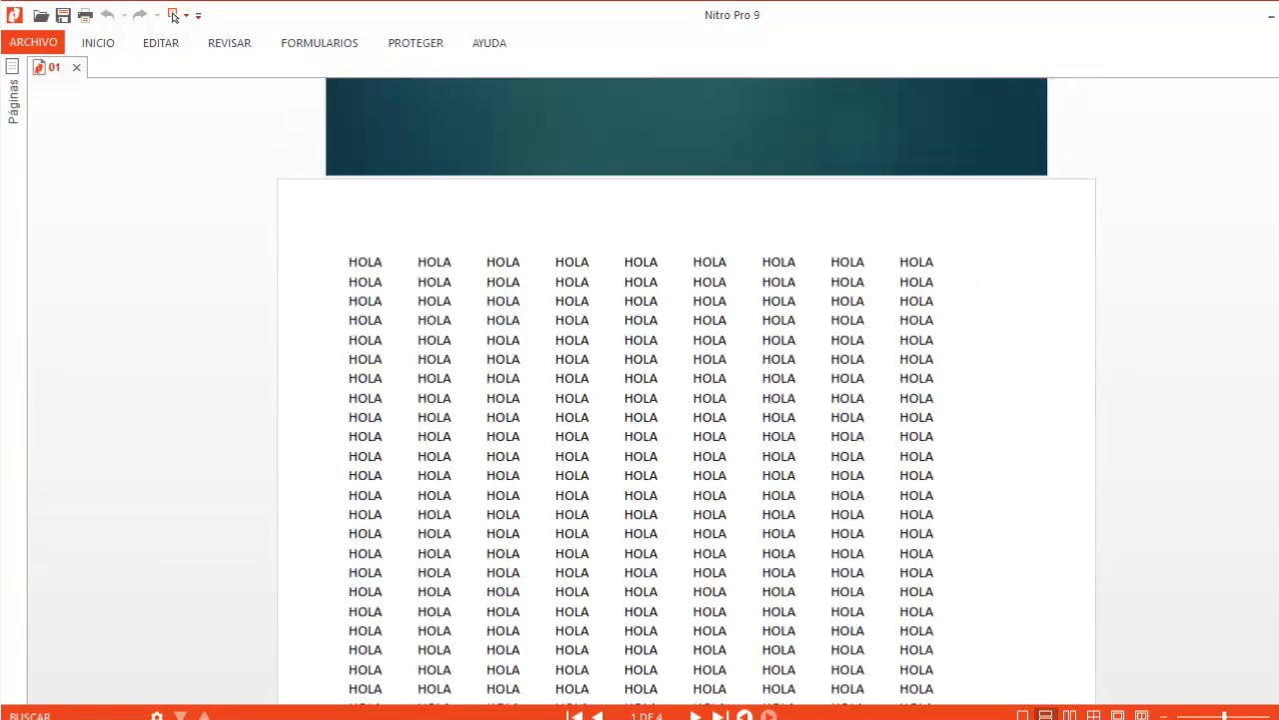
scroll(686, 400, down, 5)
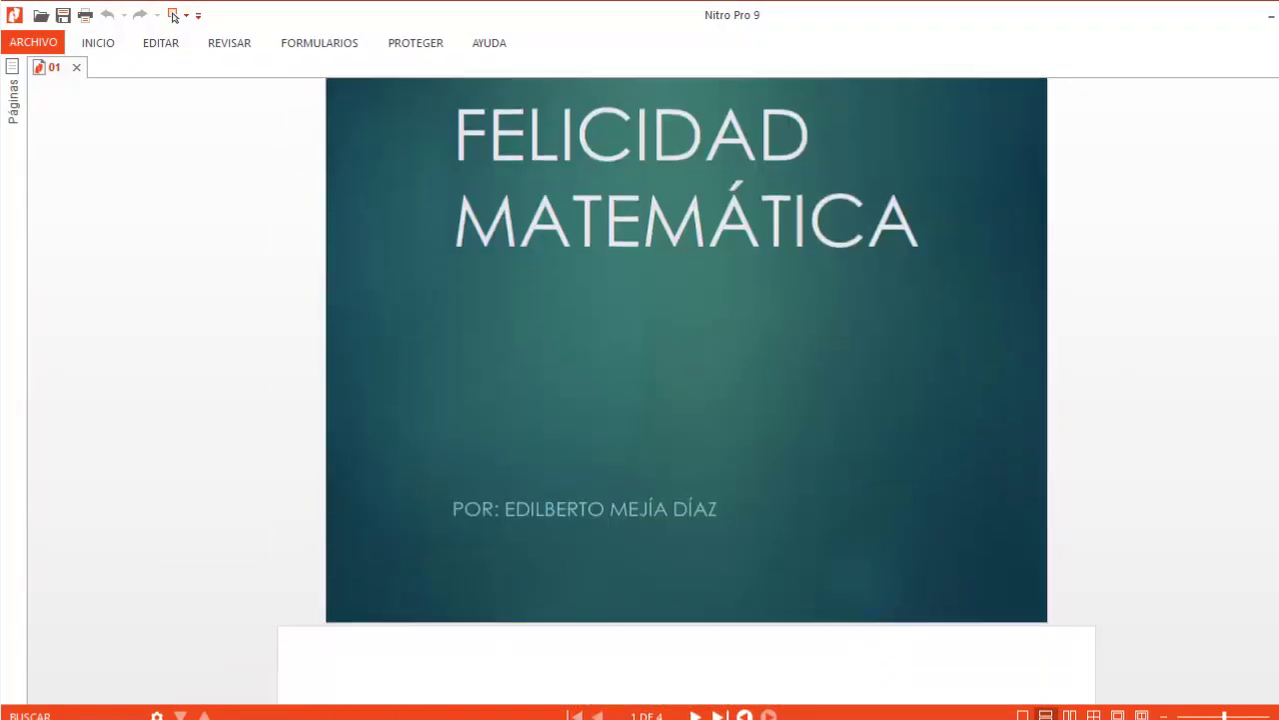
scroll(687, 400, down, 5)
scroll(687, 400, down, 3)
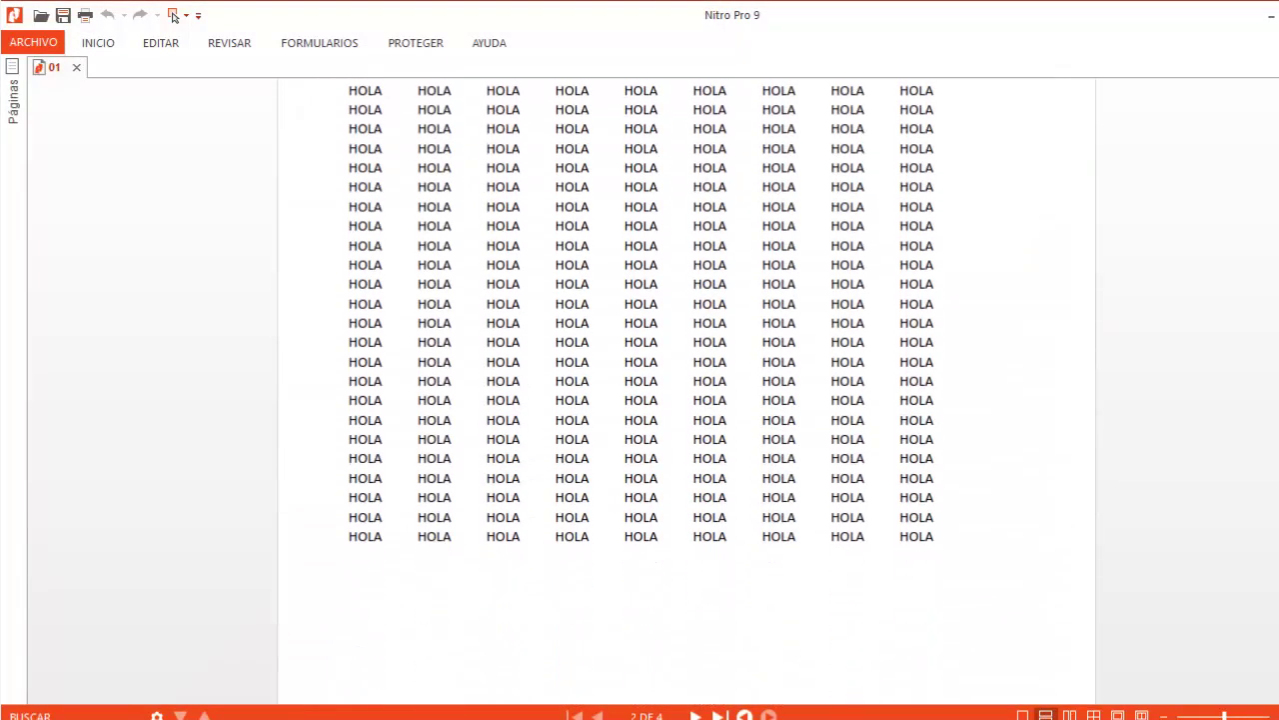
scroll(686, 400, down, 2)
scroll(687, 400, down, 2)
scroll(686, 400, down, 5)
scroll(687, 400, down, 5)
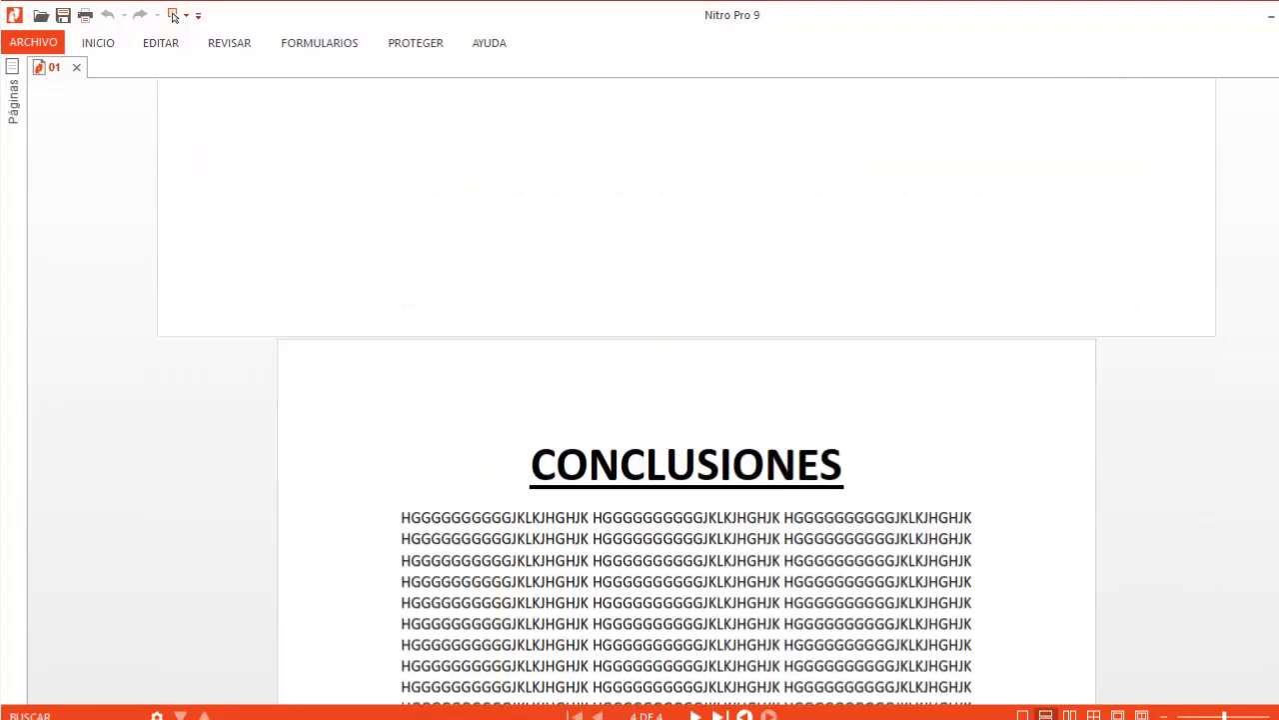
scroll(687, 400, down, 2)
scroll(686, 400, down, 1)
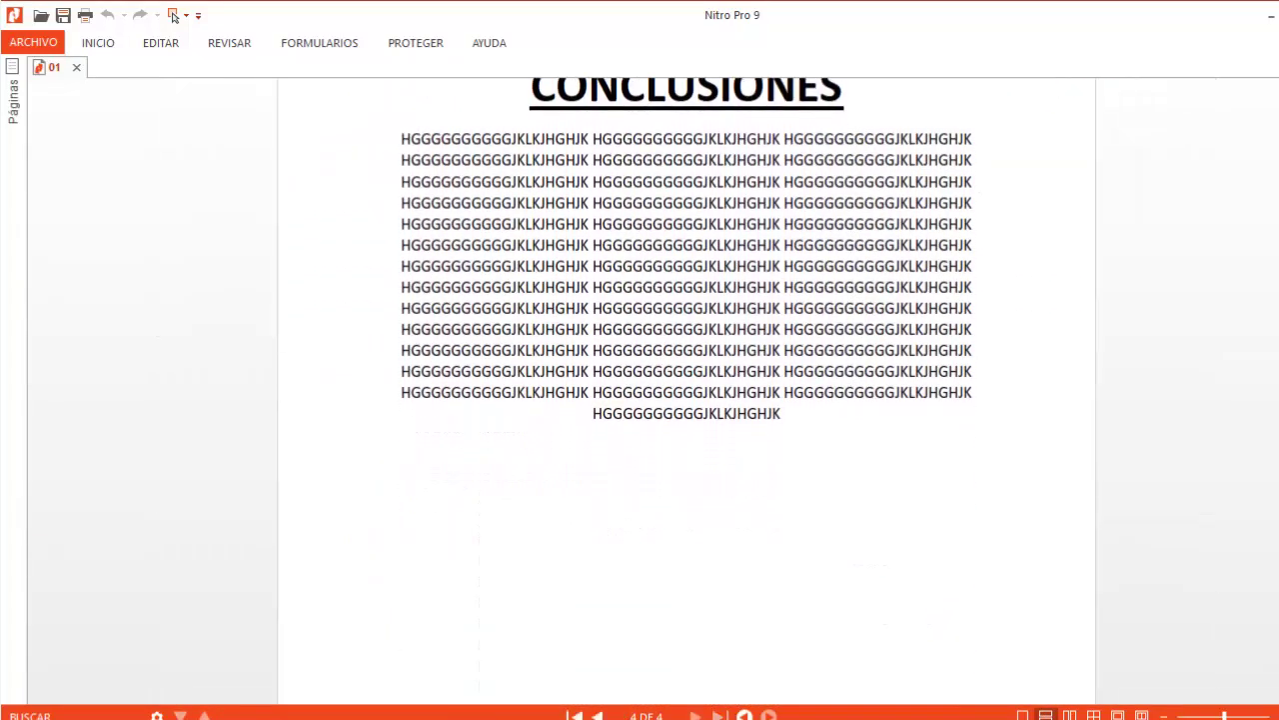
Step: Save document 01, now four pages ending with CONCLUSIONES, via the quick access Save icon
click(63, 17)
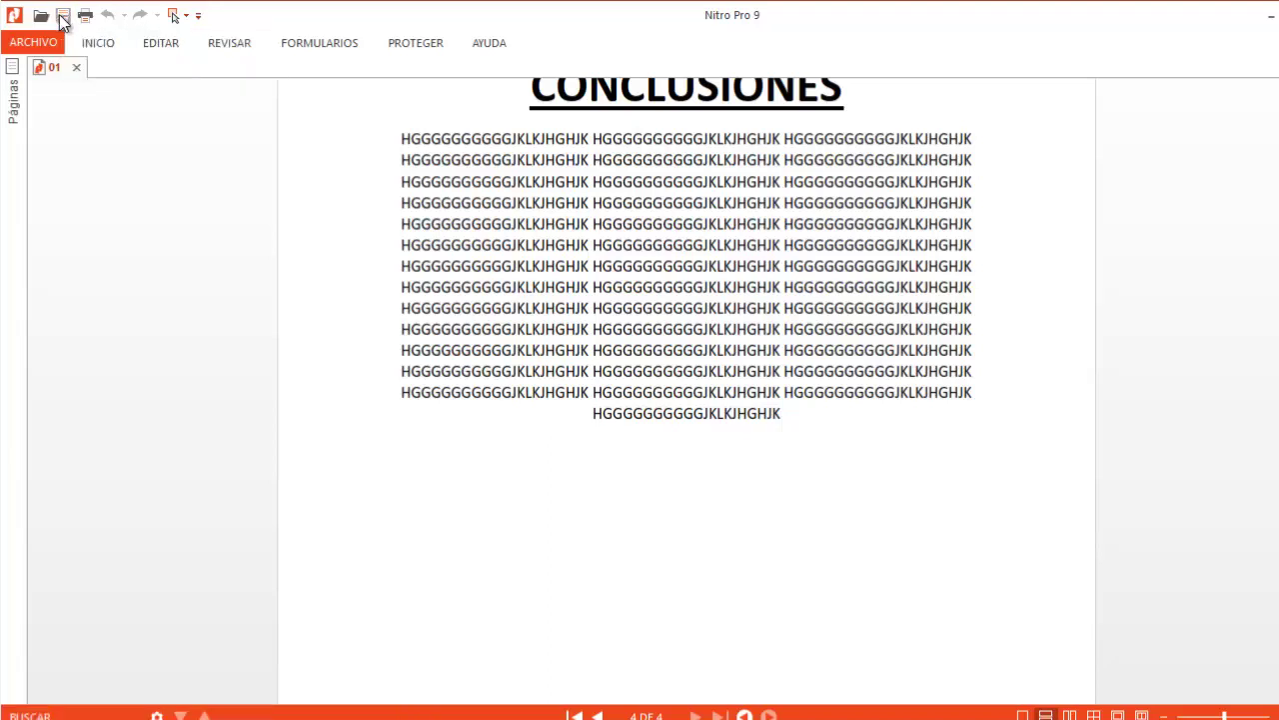